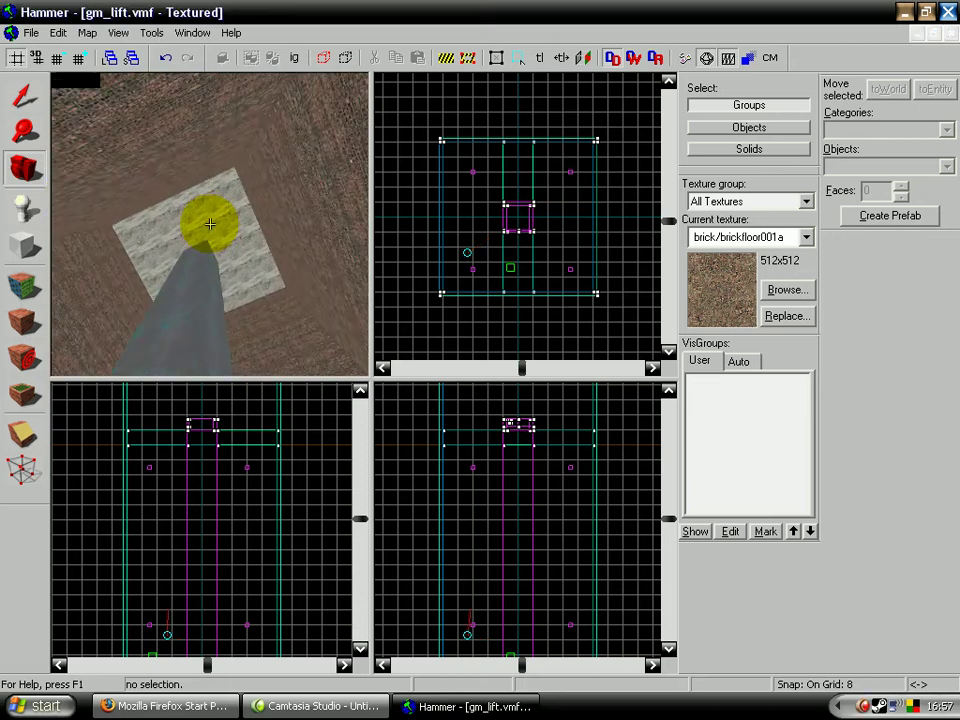
Step: Open the properties of the lift func_door and set its Delay Before Reset to -1
key("w")
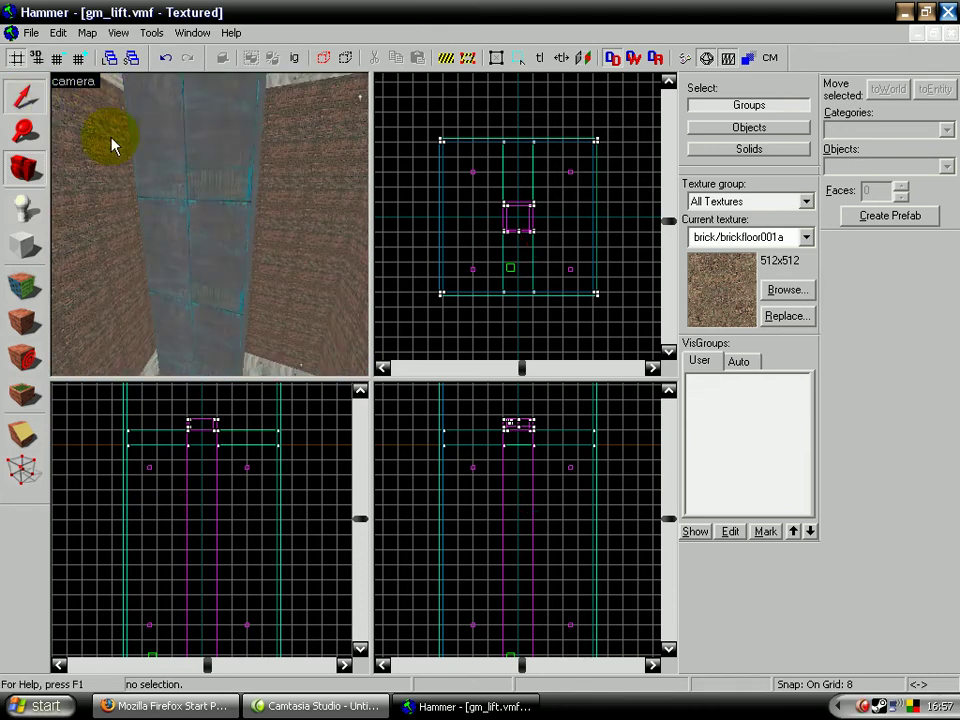
double_click(165, 146)
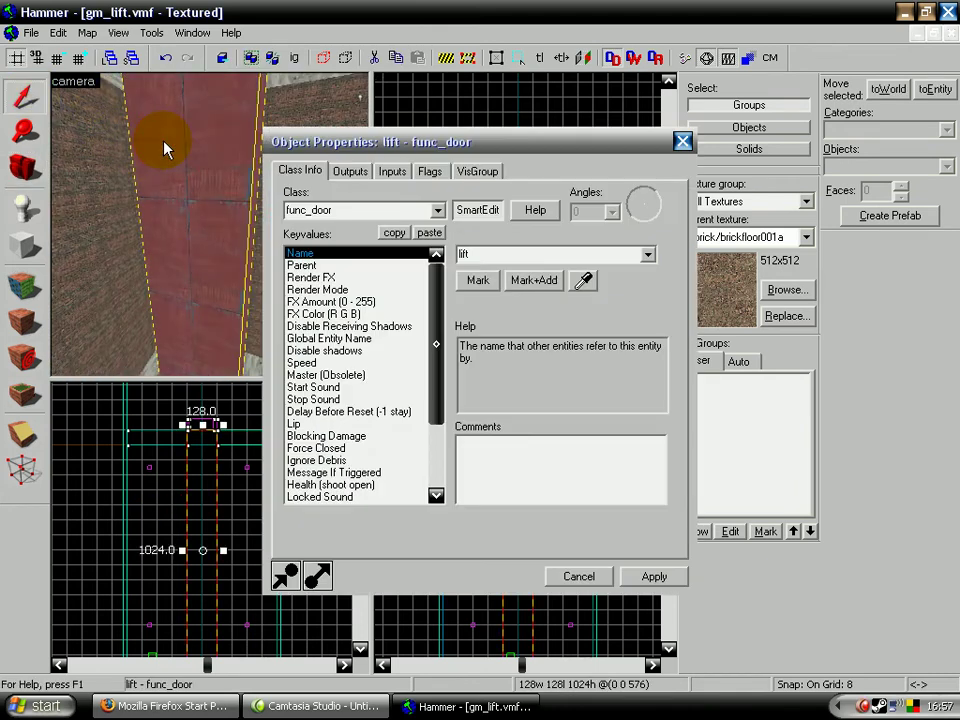
left_click(421, 174)
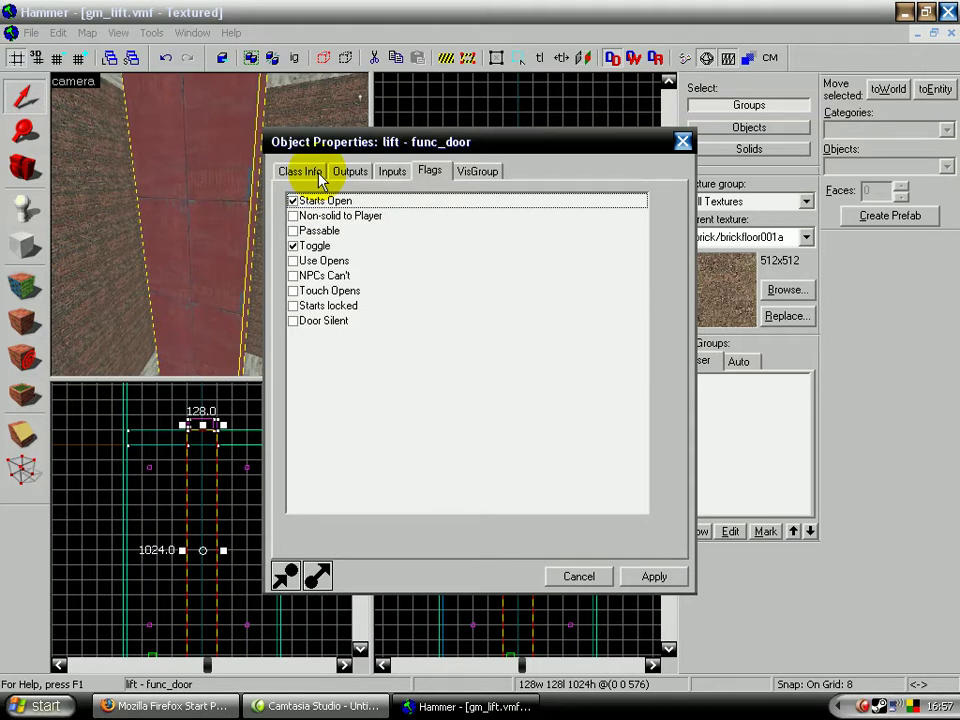
left_click(316, 173)
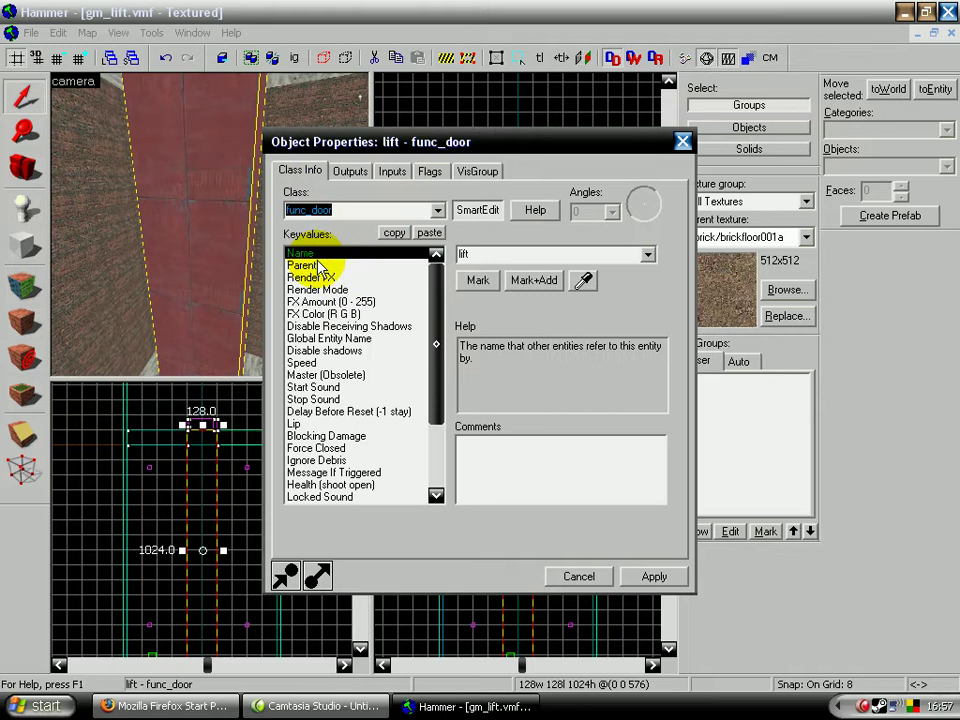
left_click(333, 413)
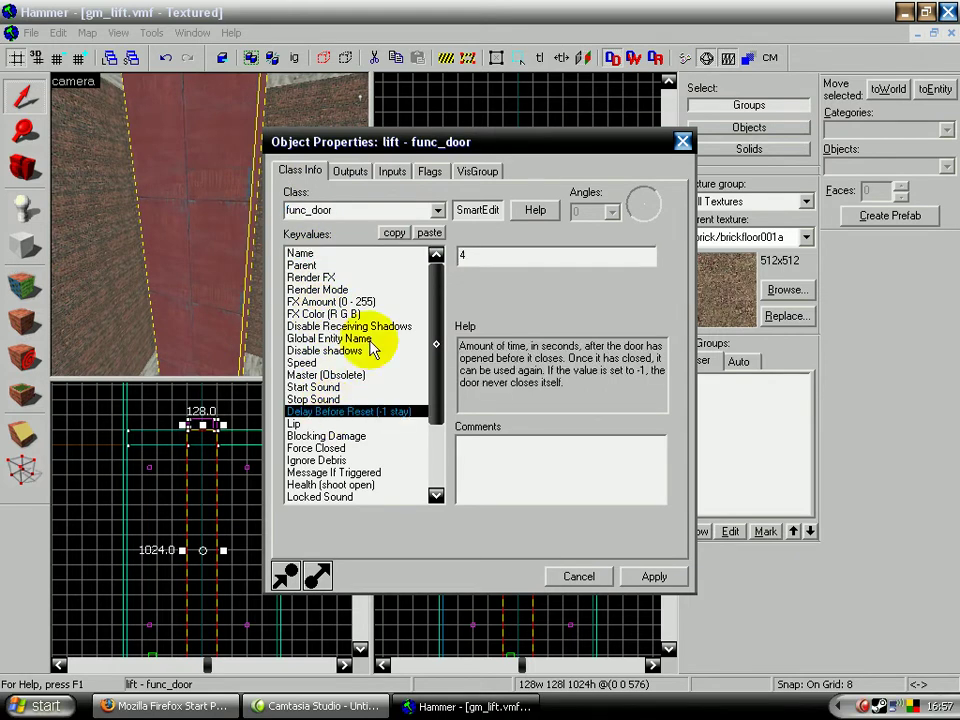
double_click(478, 257)
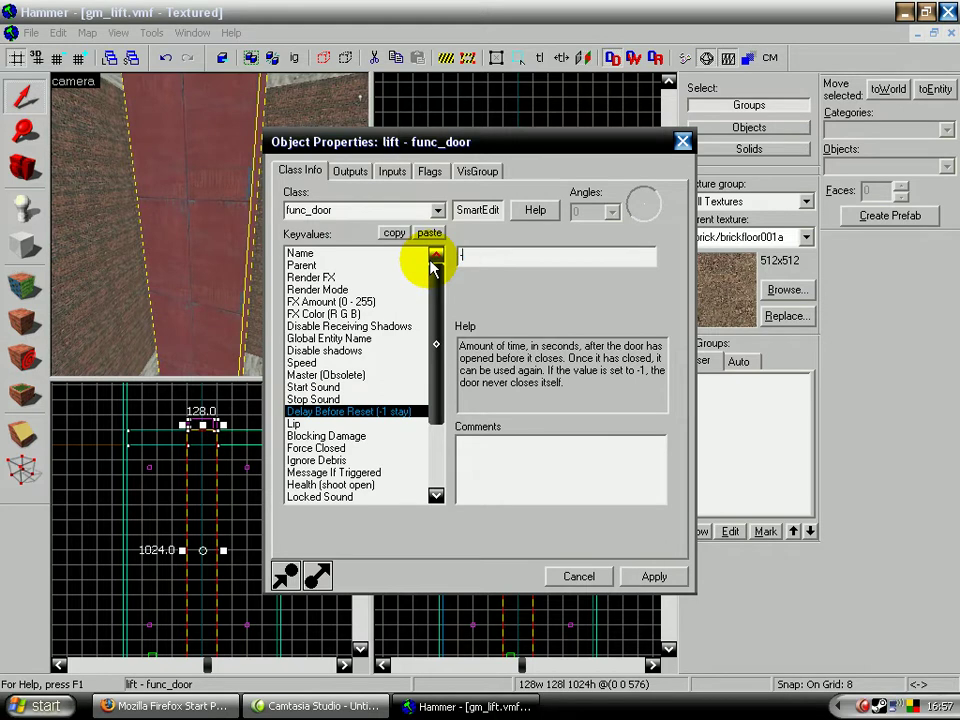
type("-1")
Step: Review the lift door's Lip setting and flags, then apply and close its properties
left_click(300, 424)
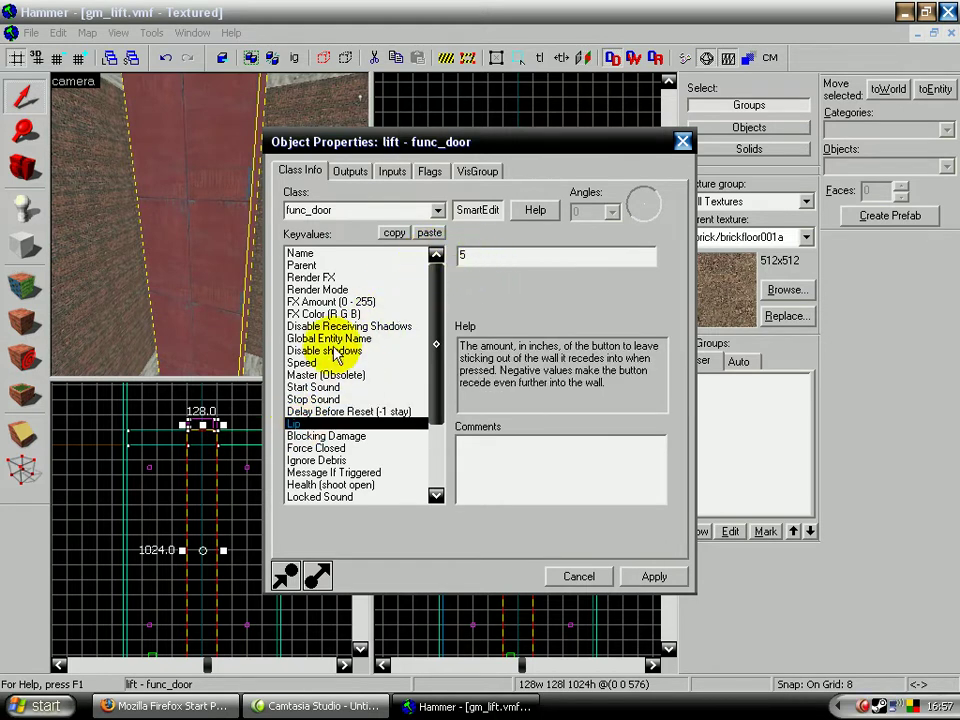
left_click(350, 411)
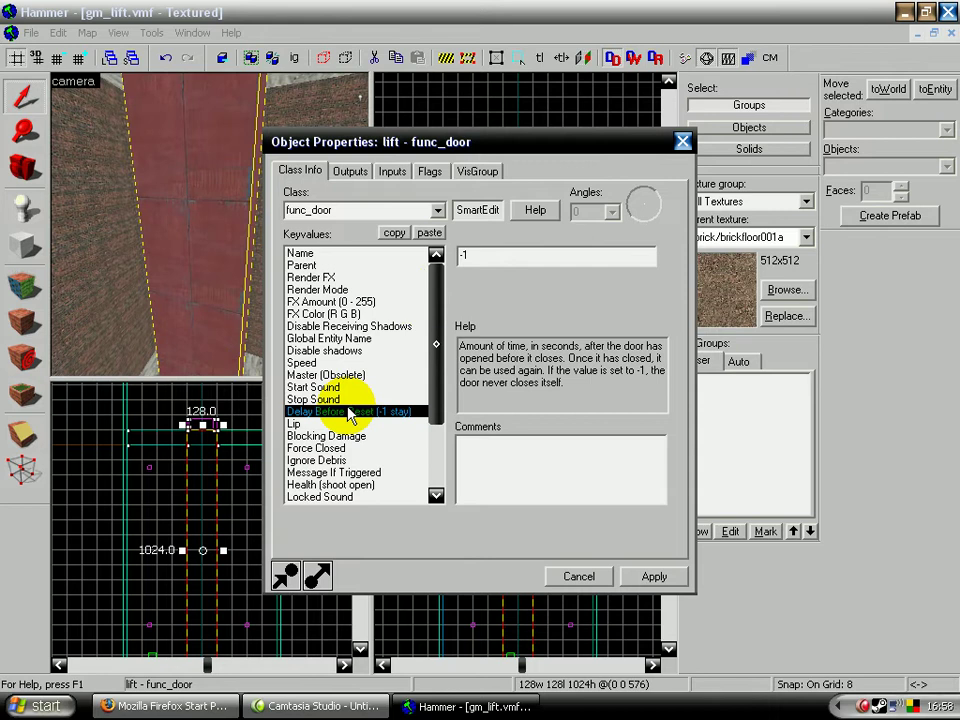
left_click(346, 425)
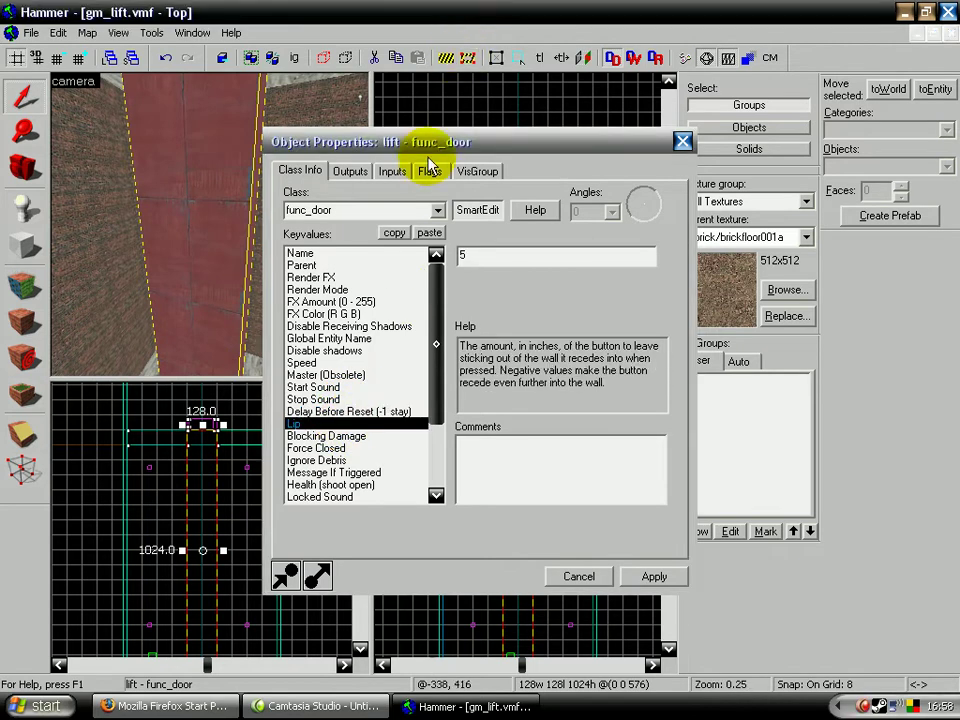
left_click(430, 171)
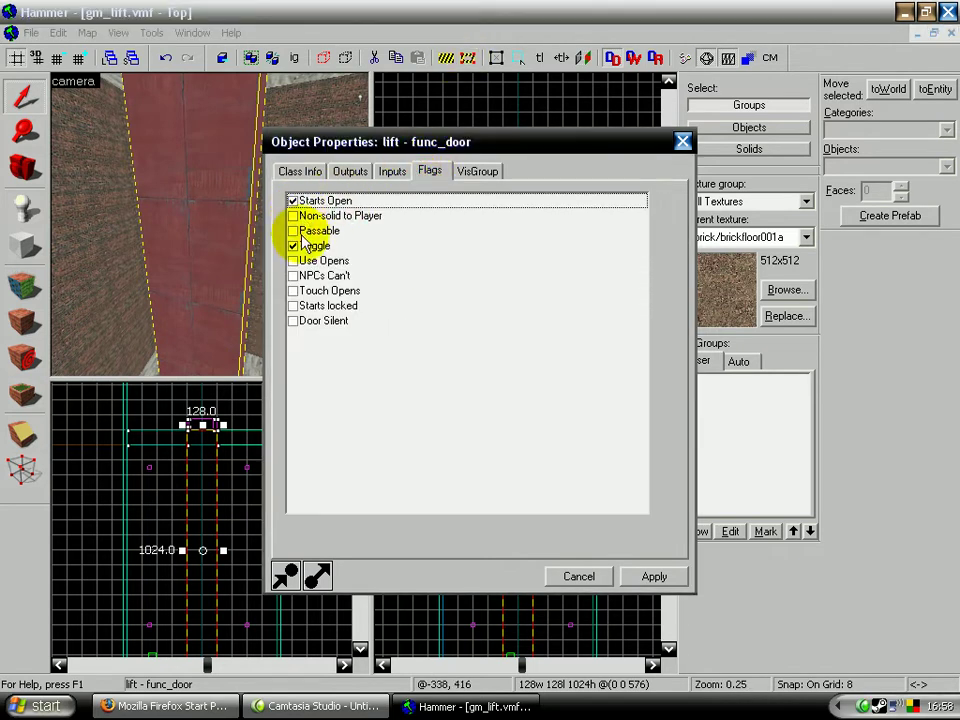
left_click(293, 291)
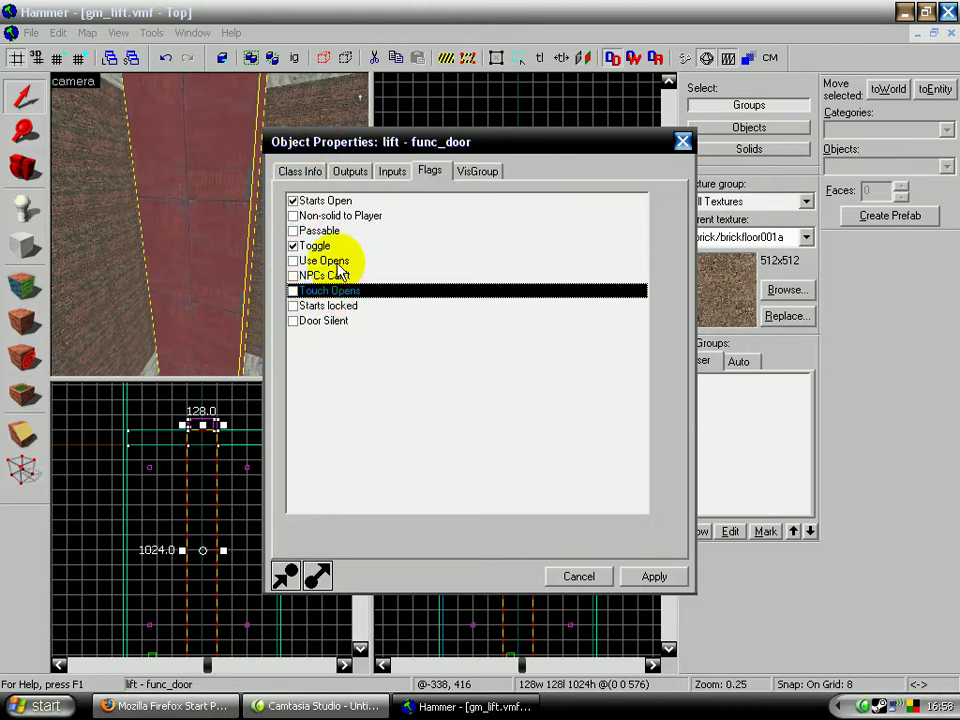
left_click(312, 175)
left_click(656, 579)
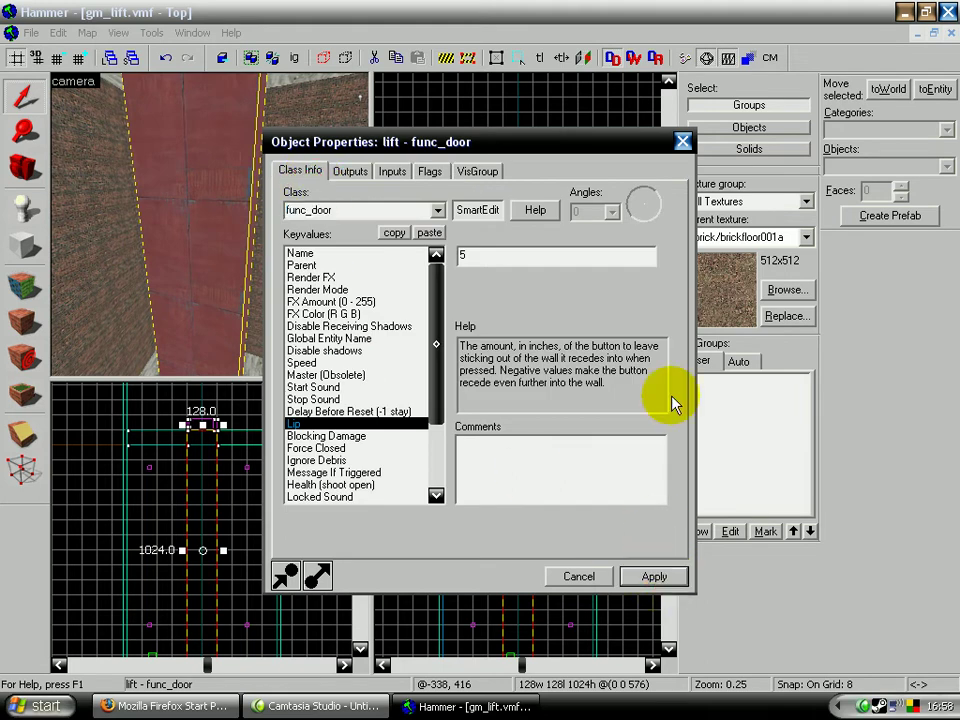
left_click(682, 145)
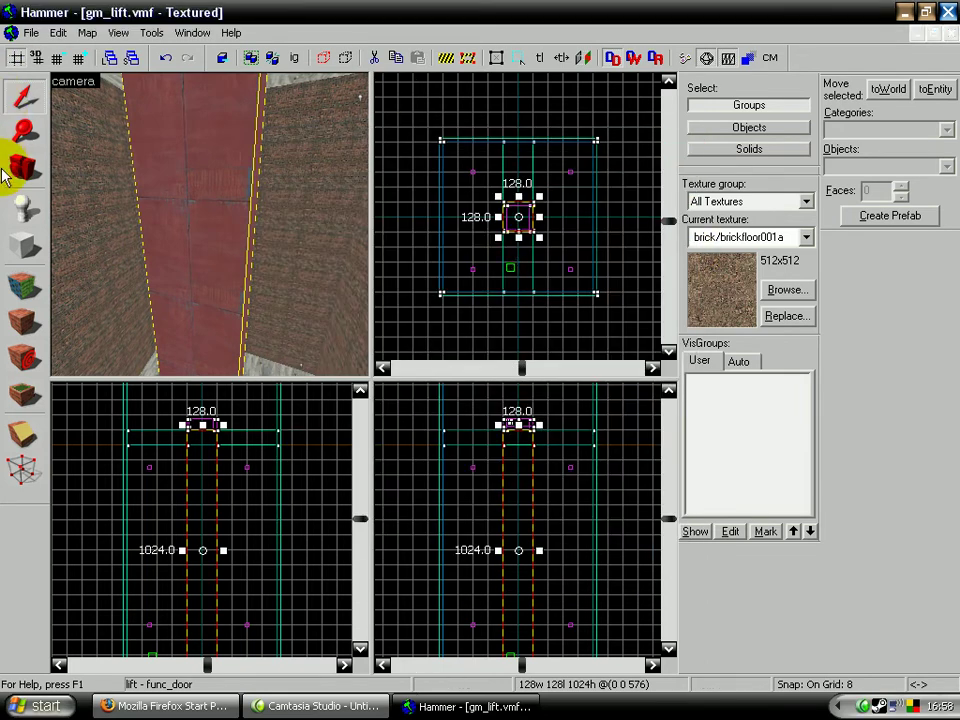
Step: Delete both liftdoor panels from the front opening of the lift cage
left_click(25, 167)
mouse_move(210, 223)
left_mouse_down()
mouse_move(210, 183)
mouse_move(208, 225)
left_mouse_up()
right_click_drag(208, 225, 210, 253)
mouse_move(210, 253)
left_mouse_down()
mouse_move(210, 208)
mouse_move(210, 223)
left_mouse_up()
right_click_drag(210, 223, 210, 223)
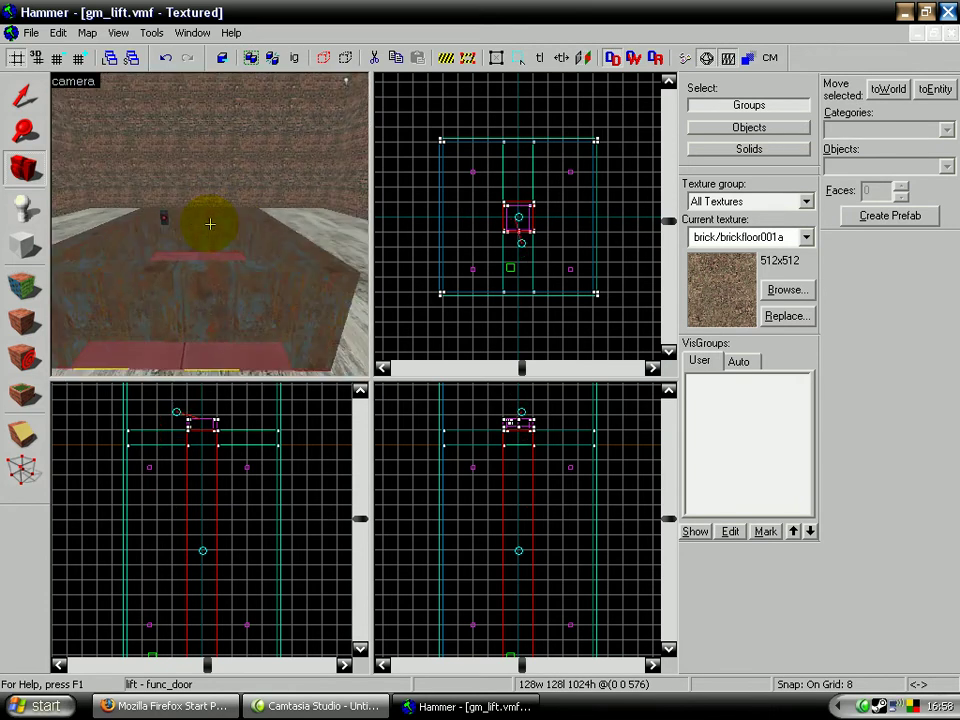
left_click_drag(210, 223, 210, 223)
key("Up")
key("Up")
key("Up")
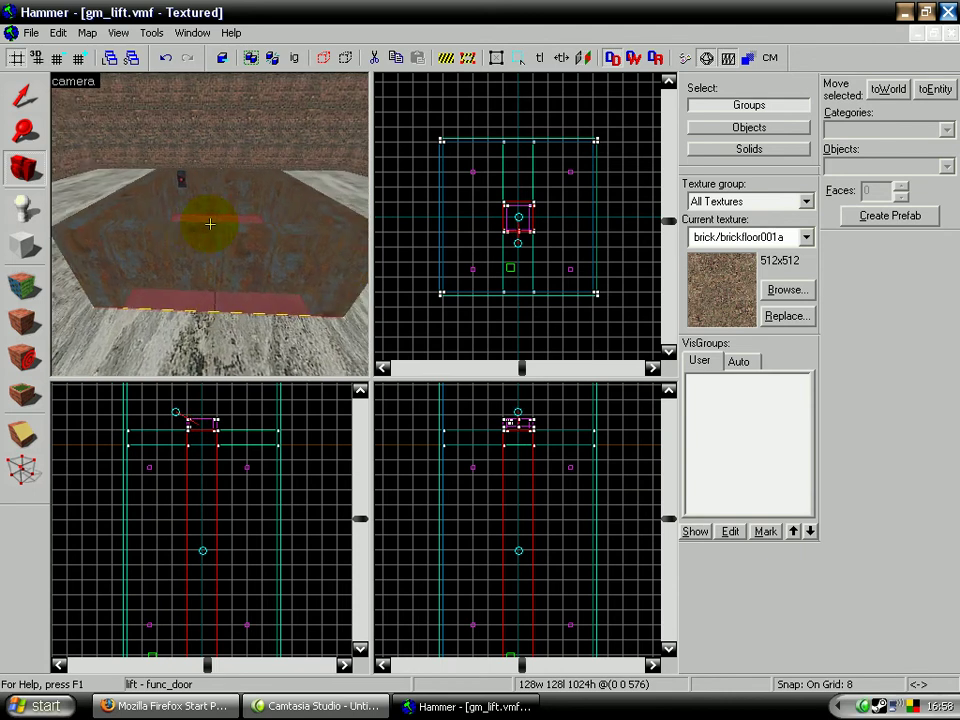
left_click(30, 95)
left_click(130, 252)
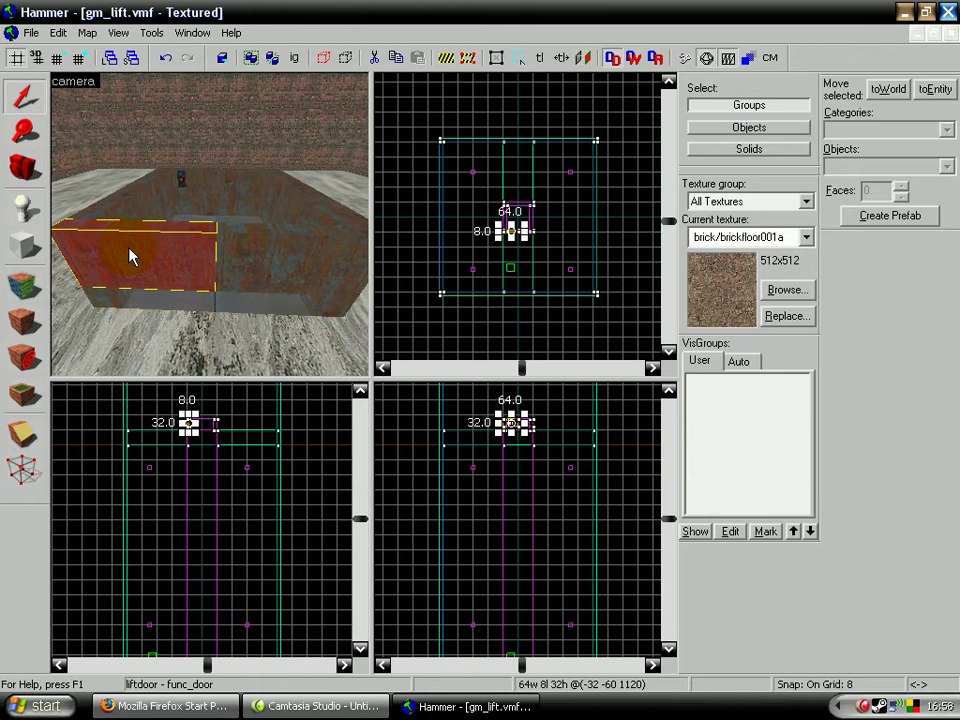
key("Delete")
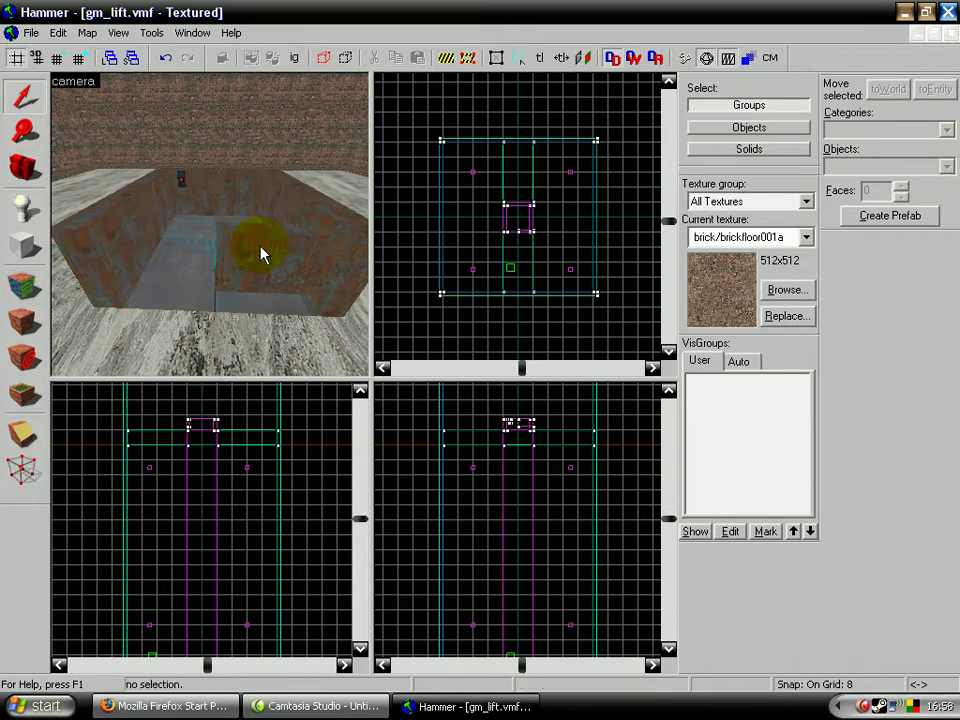
key("ctrl+z")
key("Delete")
Step: Open the properties of the func_button inside the lift cage and review its OnPressed output
left_click(8, 164)
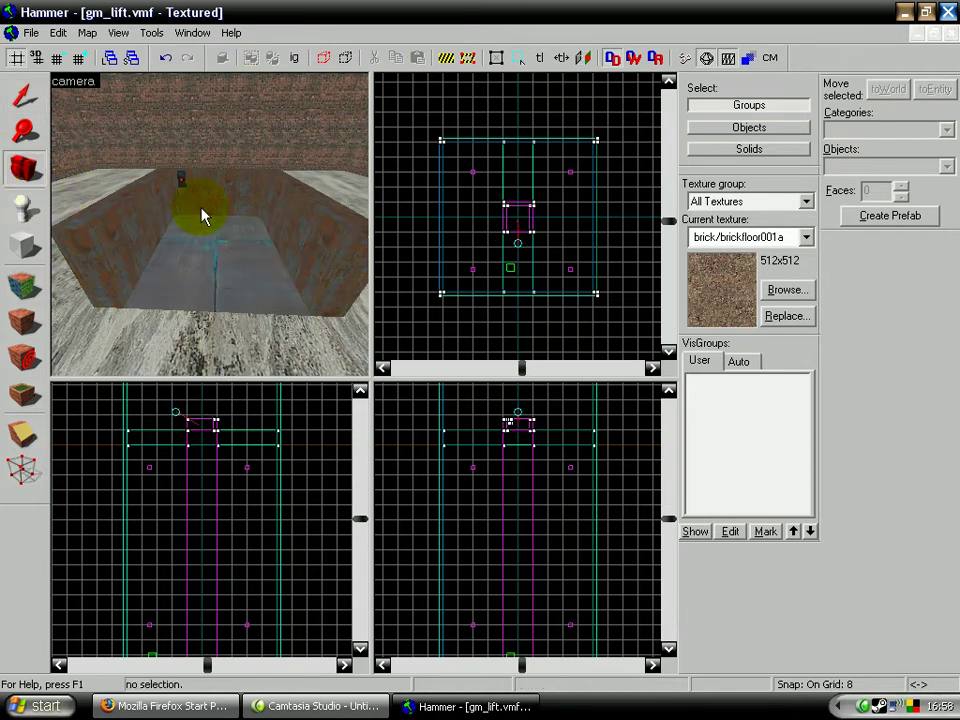
left_click_drag(204, 216, 210, 224)
left_click(26, 95)
double_click(210, 231)
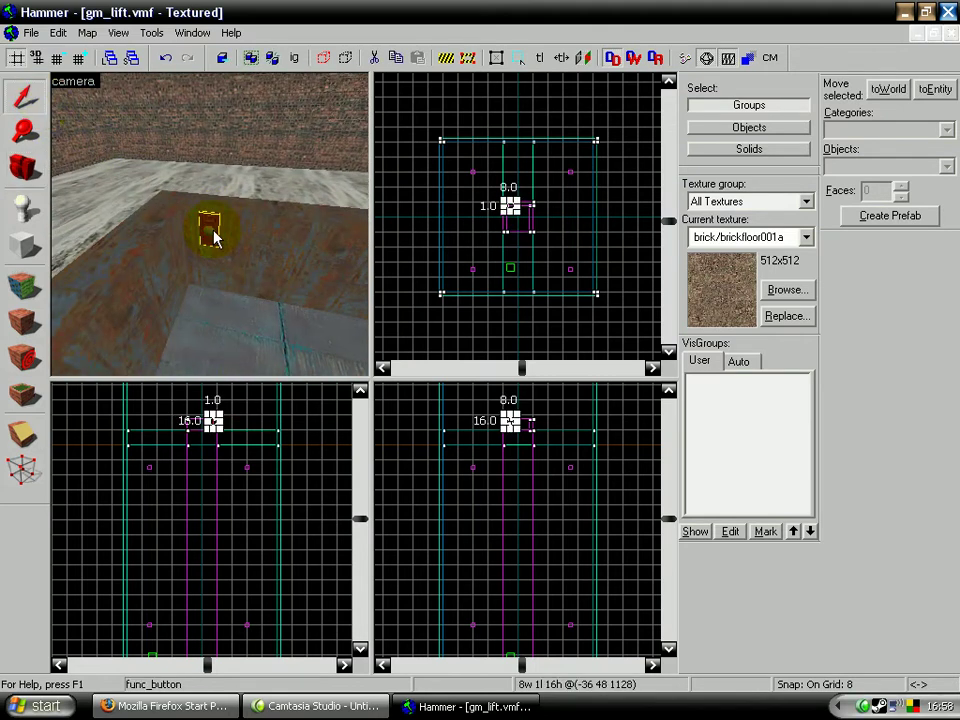
left_click(346, 173)
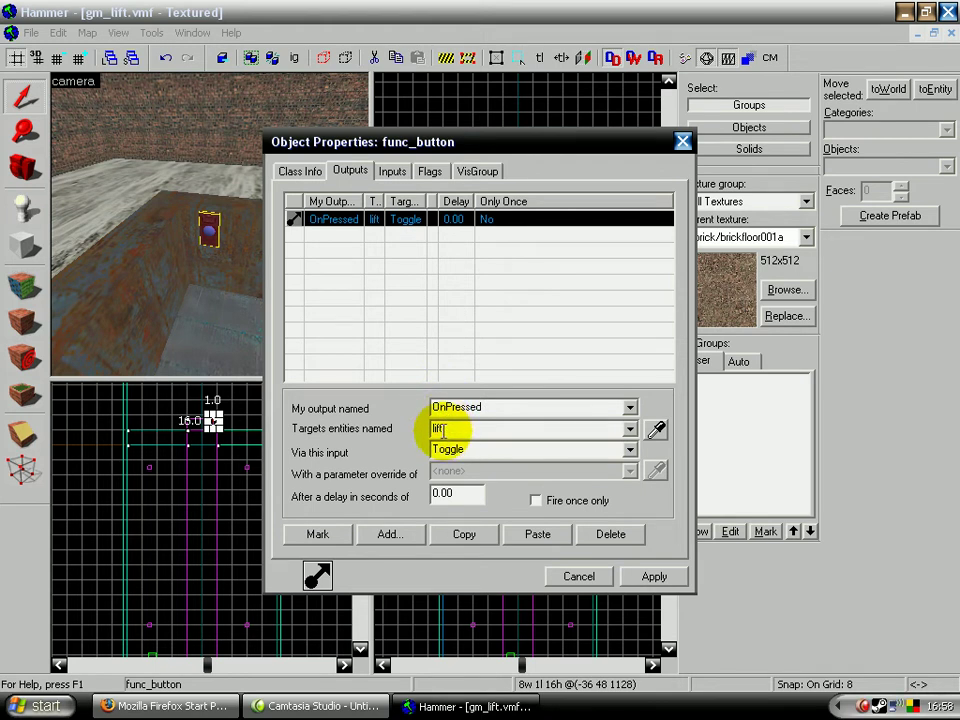
left_click(214, 354)
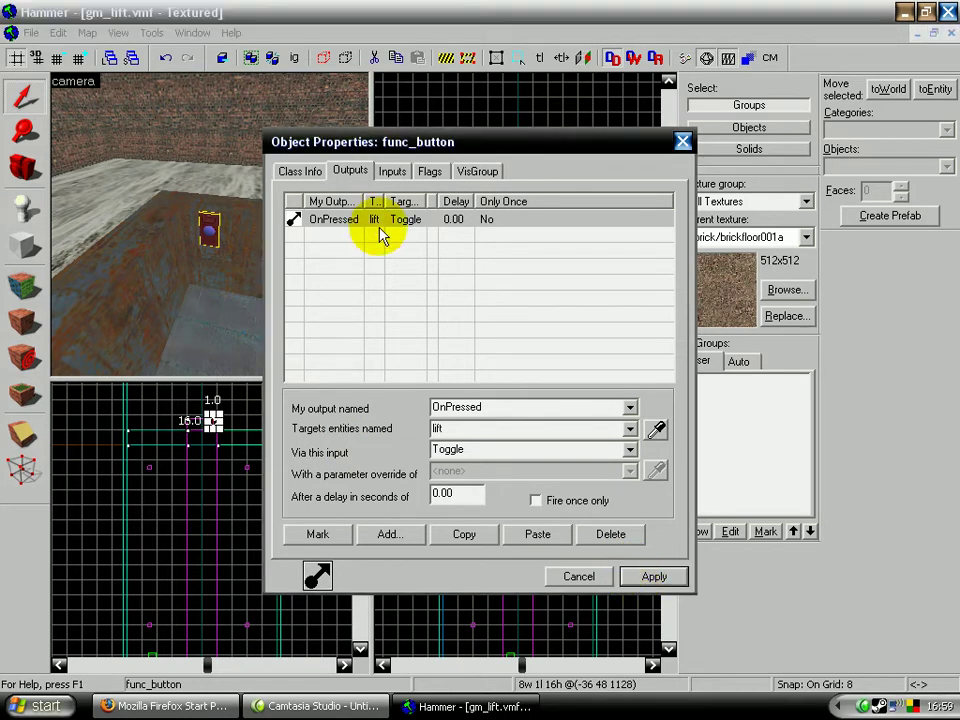
Step: Enable the Don't move flag on the button, check its Parent entry, and apply the properties
left_click(428, 173)
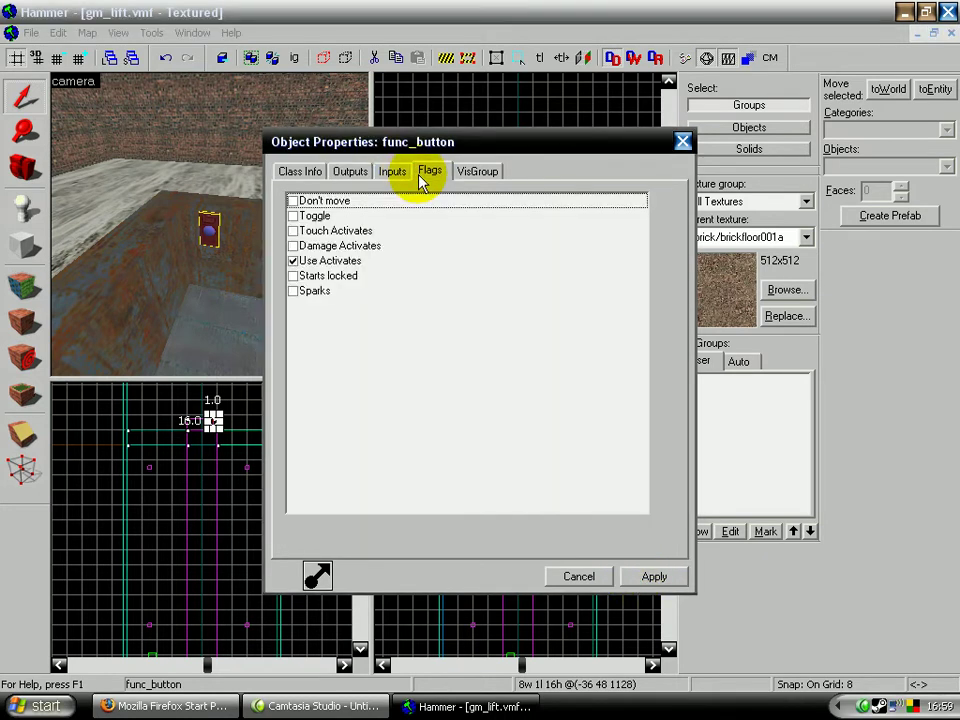
left_click(294, 202)
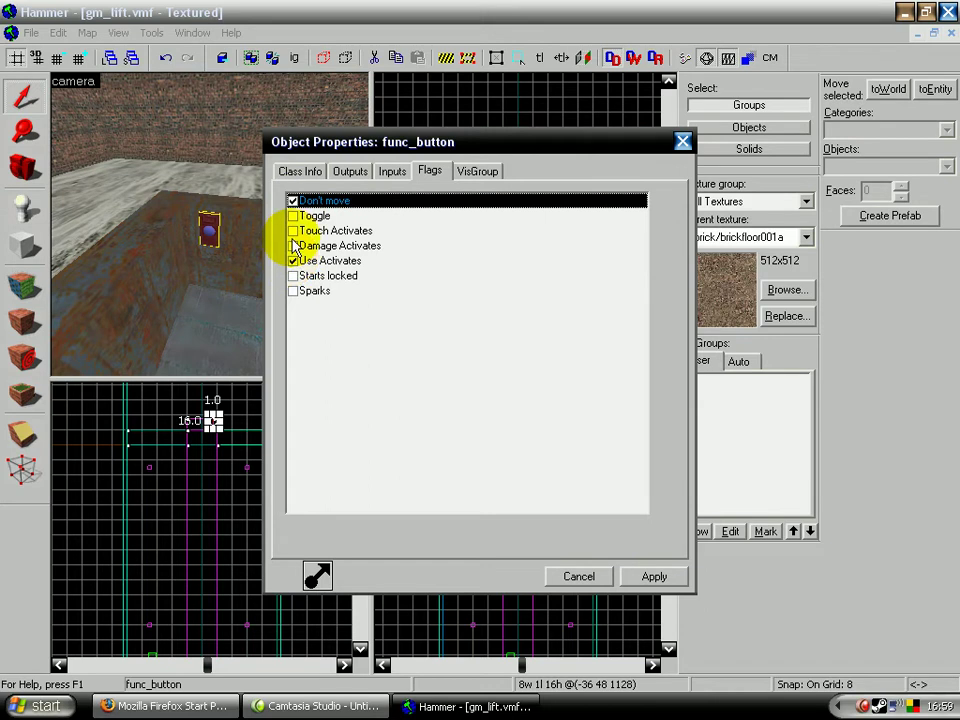
left_click(303, 171)
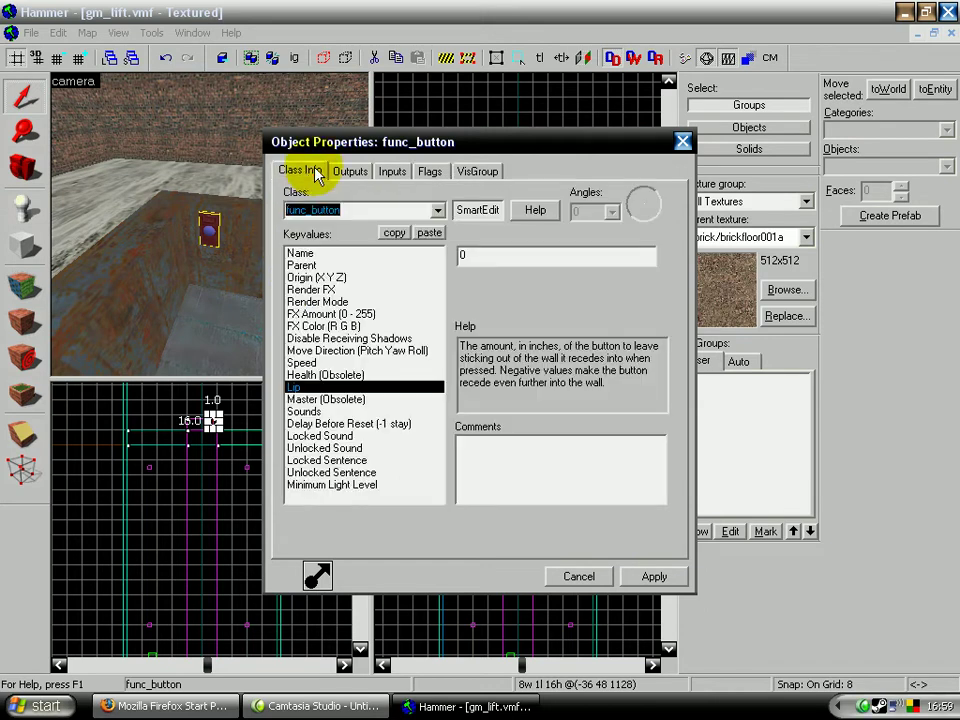
left_click(305, 265)
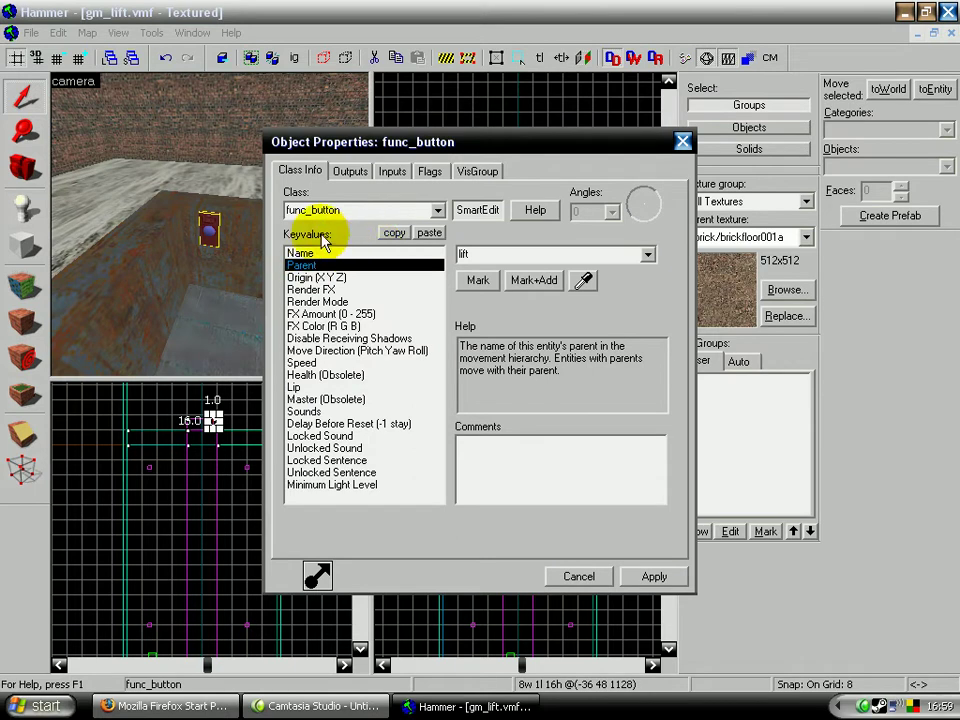
double_click(464, 255)
left_click(478, 258)
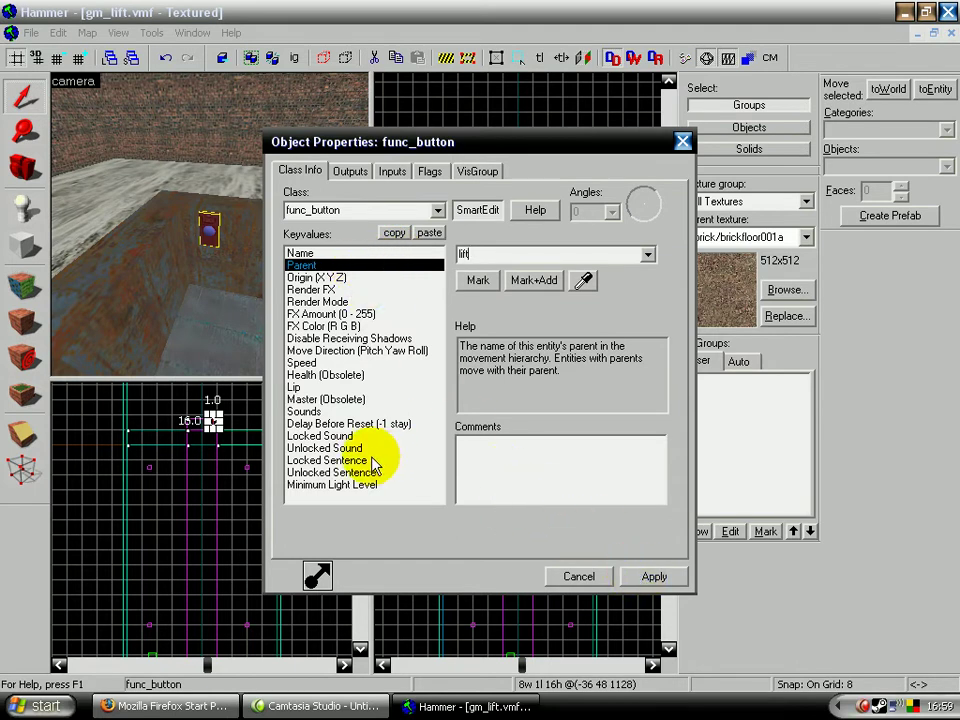
left_click(630, 575)
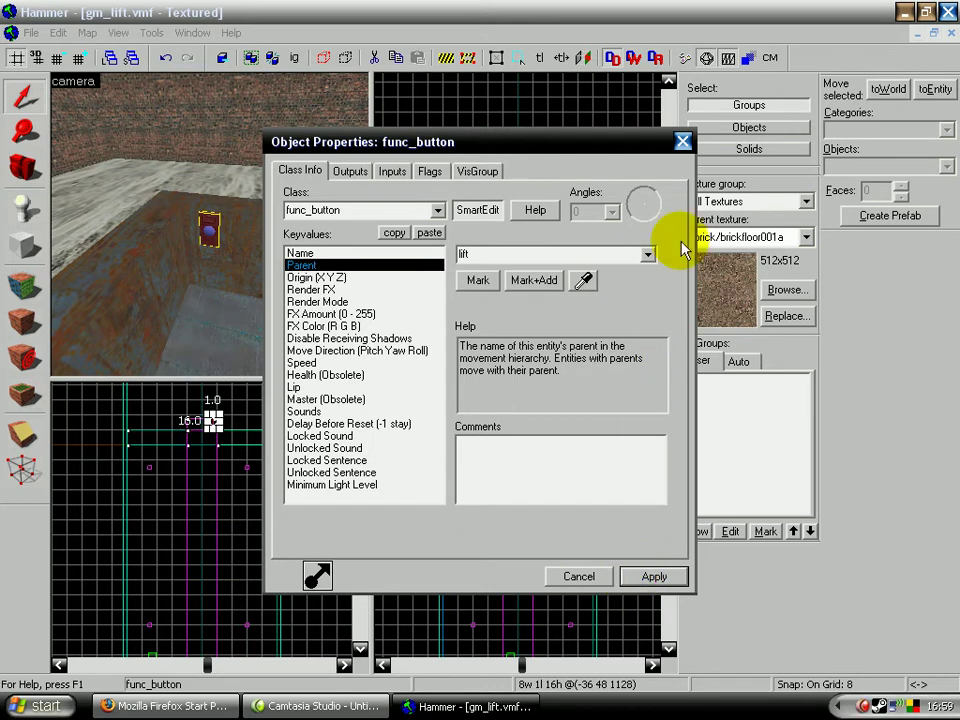
left_click(682, 141)
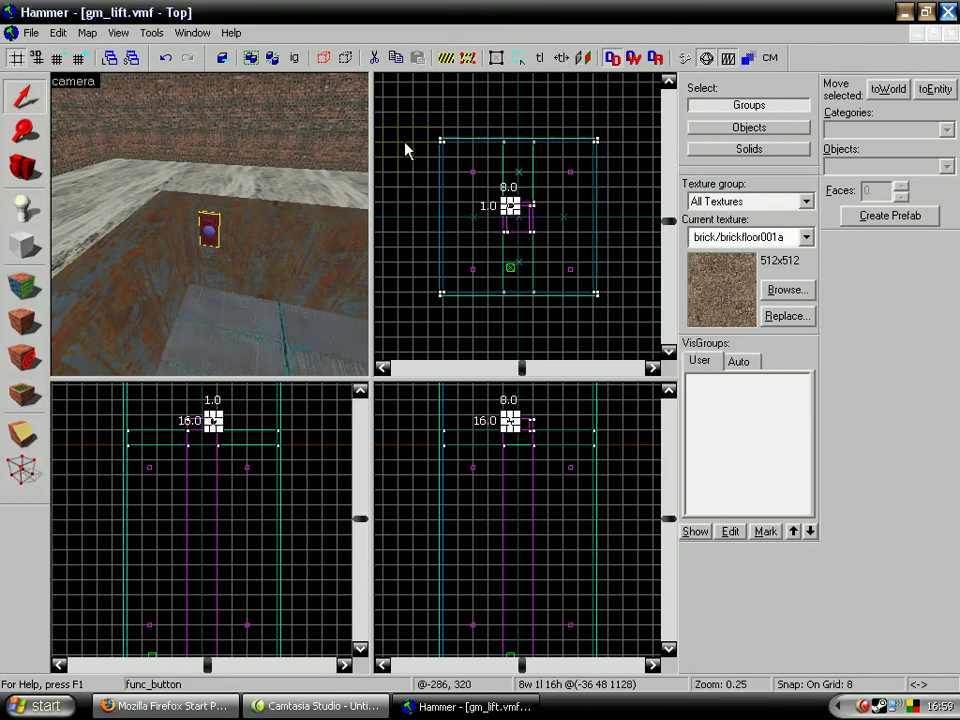
Step: Open the properties of the func_brush forming the lift cage walls, check its Parent entry, and close them
left_click(284, 255)
key("alt+Return")
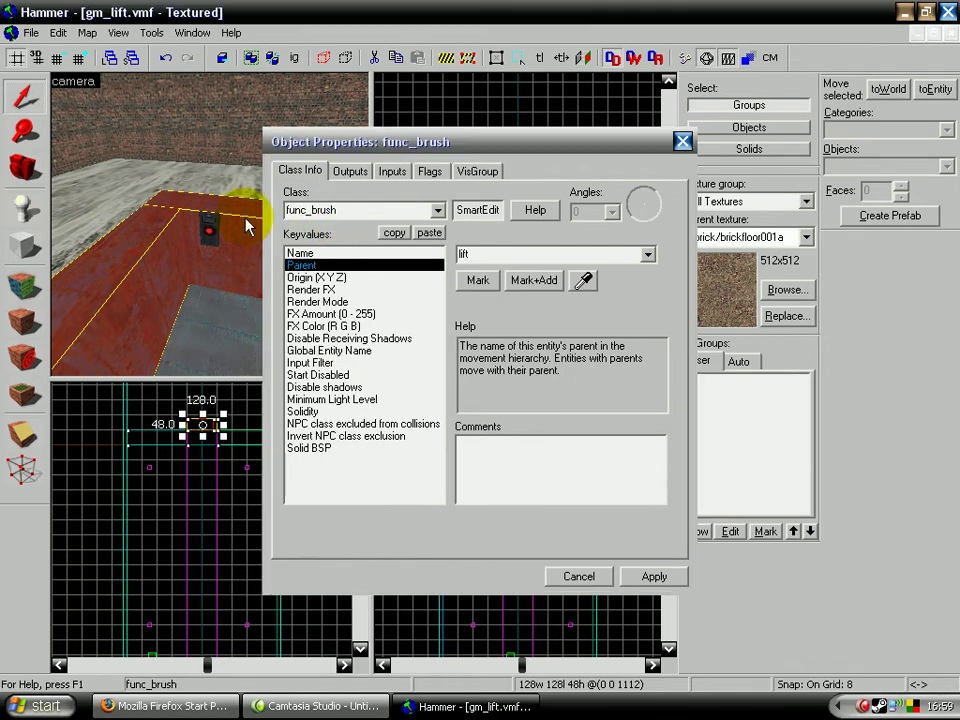
left_click(682, 142)
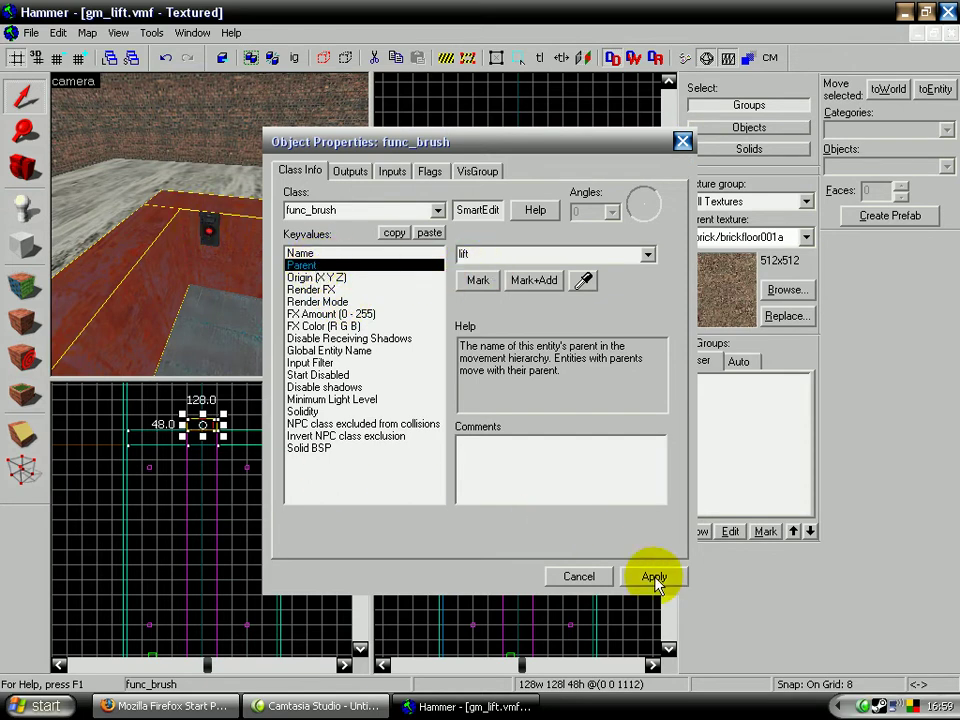
left_click(682, 141)
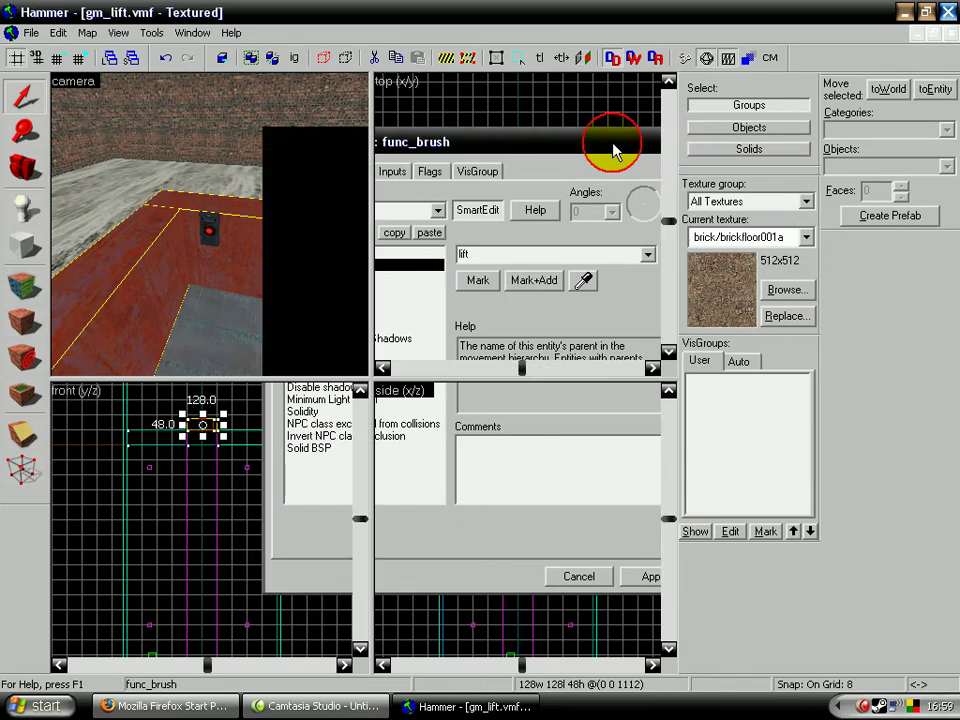
Step: Open the properties of the lift func_door again and review its flags and its outputs targeting liftdoor
left_click(36, 170)
left_click_drag(210, 225, 210, 224)
left_click(28, 106)
double_click(229, 186)
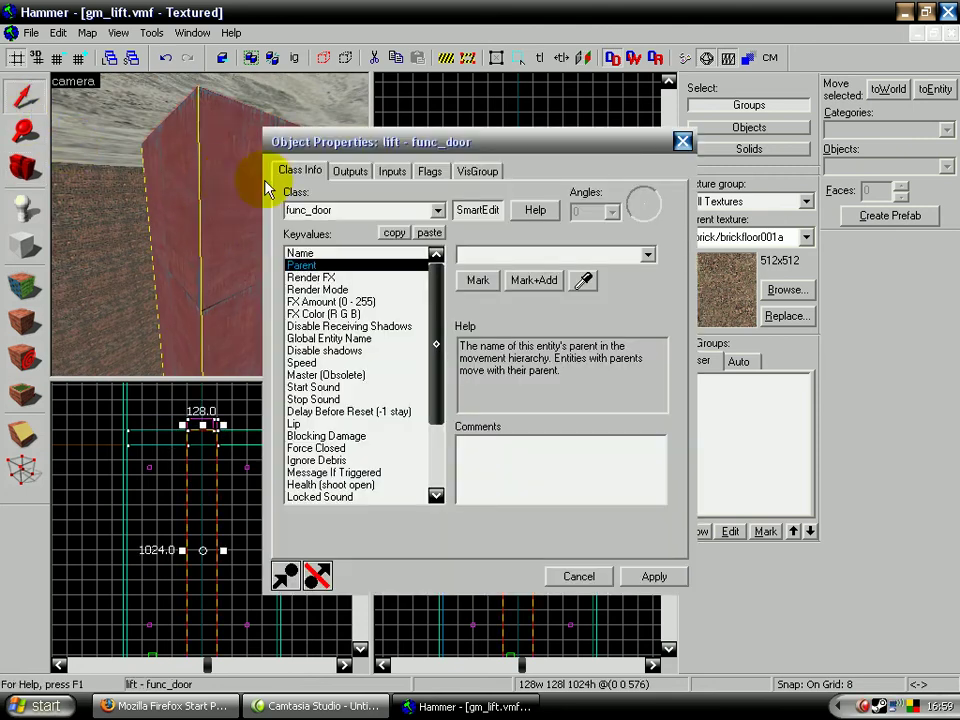
left_click(430, 171)
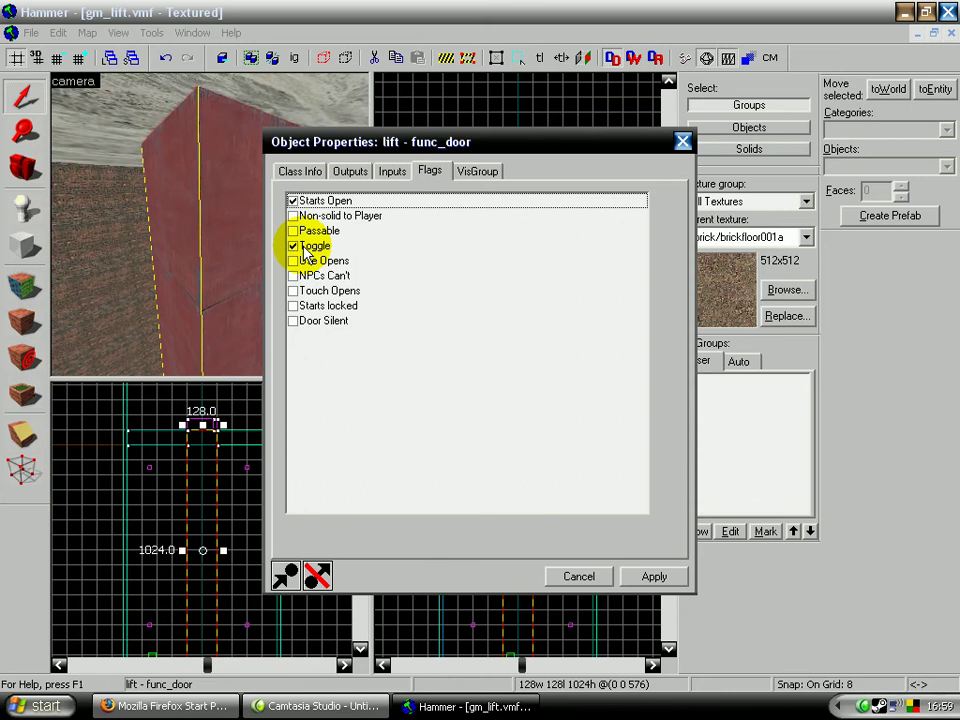
left_click(350, 171)
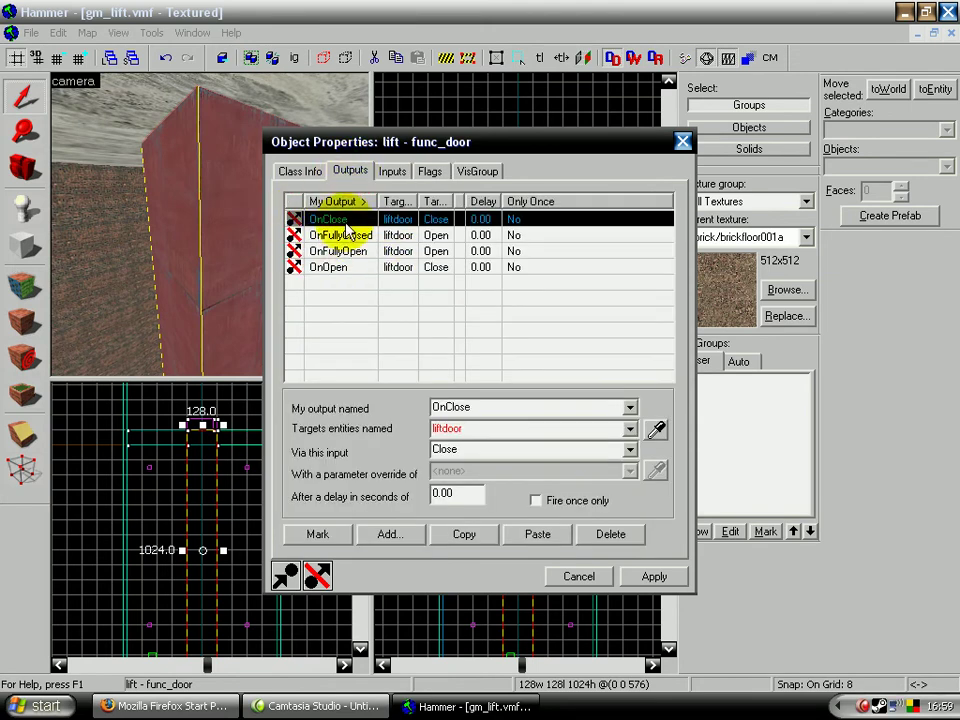
left_click(643, 621)
left_click(620, 574)
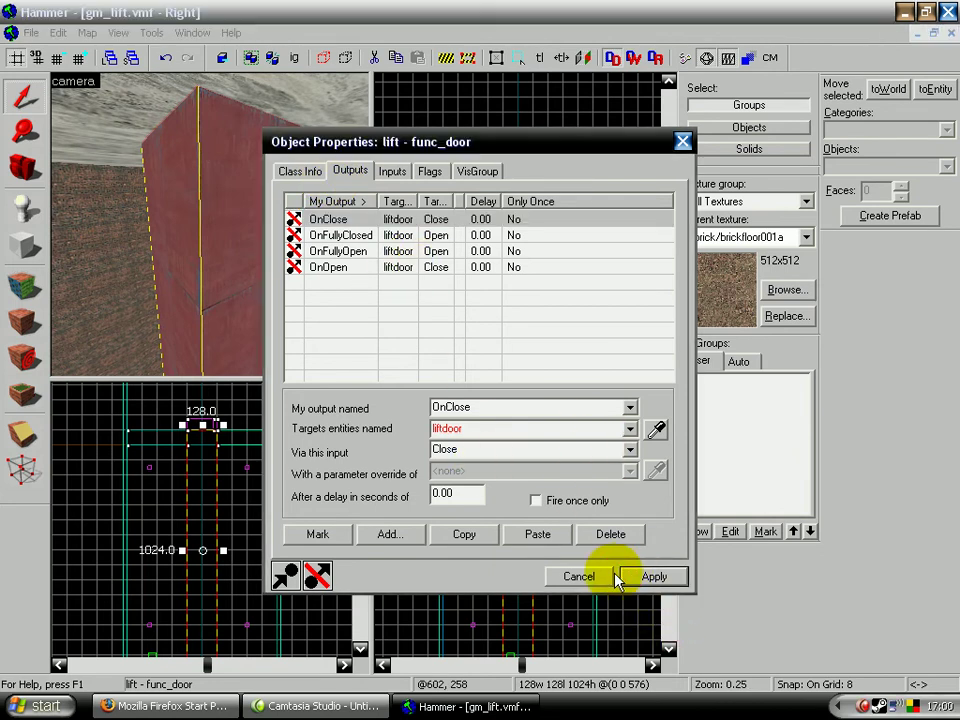
Step: Review the lift func_door's Delay Before Reset and Lip keyvalues, and close its properties
left_click(303, 172)
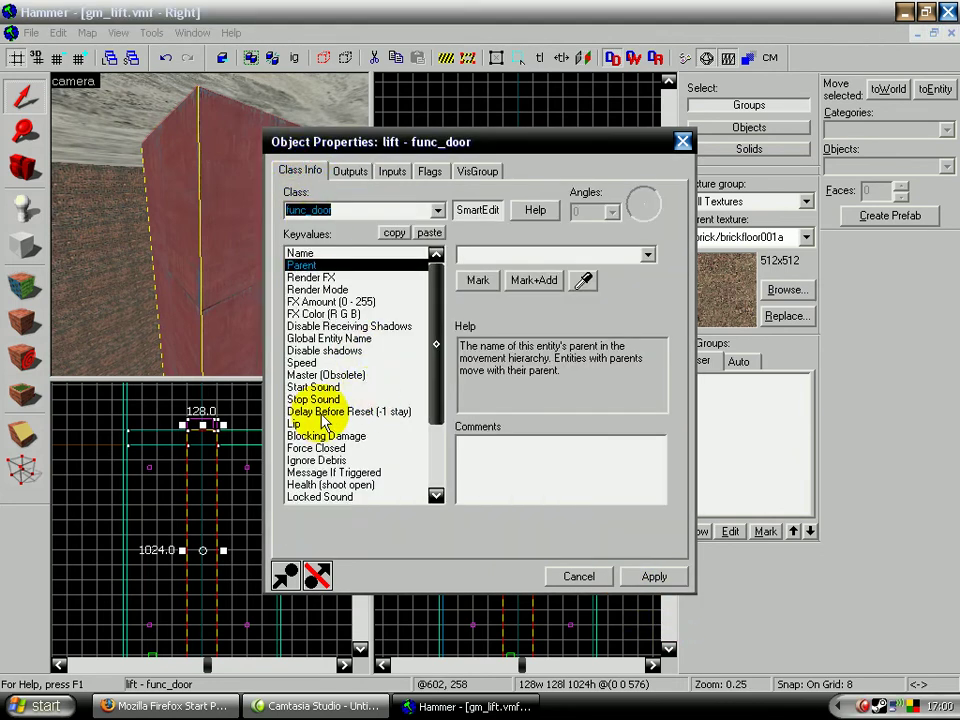
left_click(362, 411)
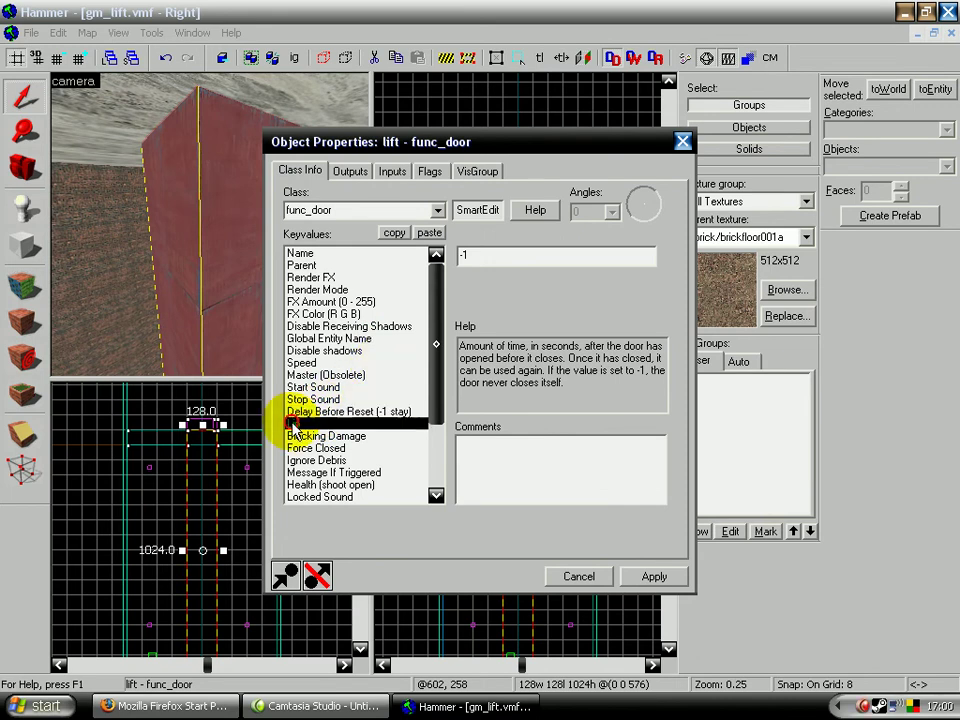
left_click(296, 423)
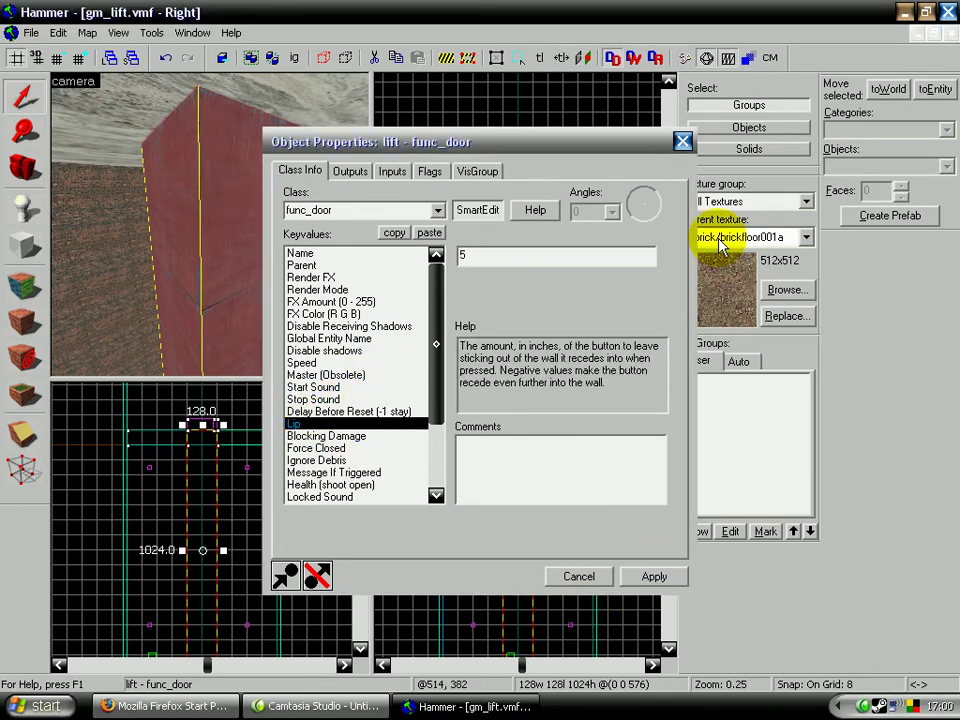
left_click(682, 142)
Step: Examine the upper floor around the lift cage by selecting each of the solid brushes that frame the shaft opening
left_click(25, 164)
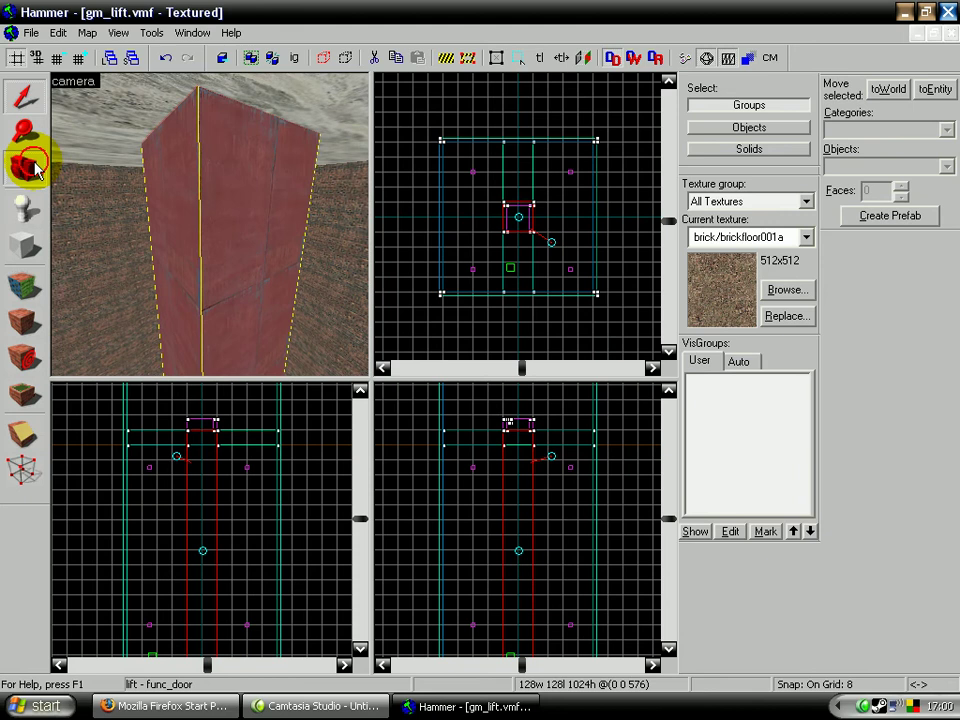
key("z")
key("w")
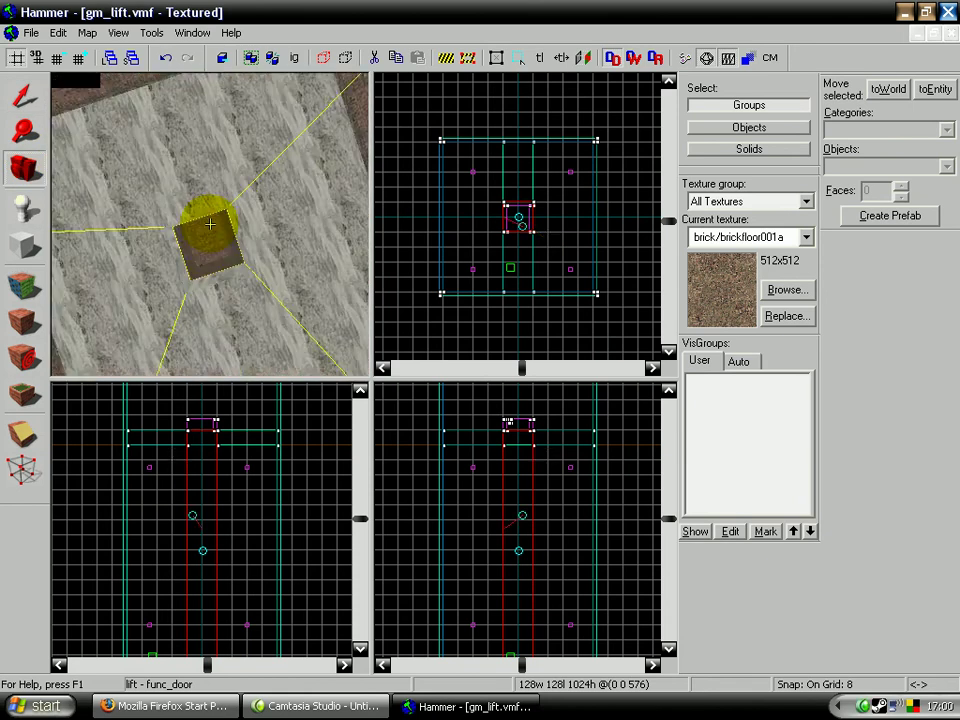
key("s")
key("a")
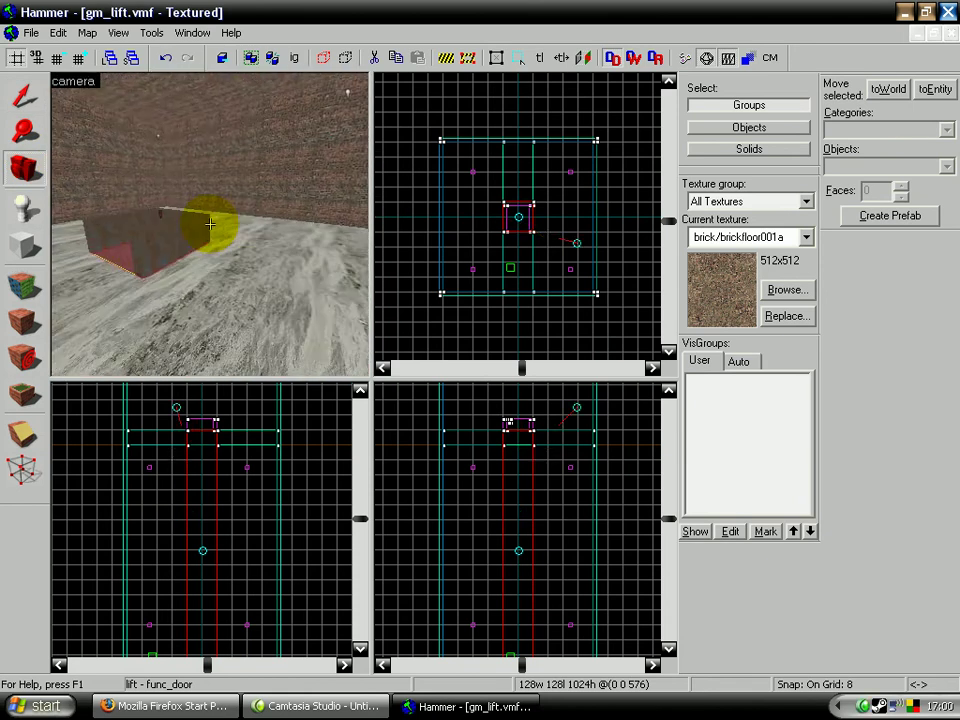
key("d")
key("s")
key("z")
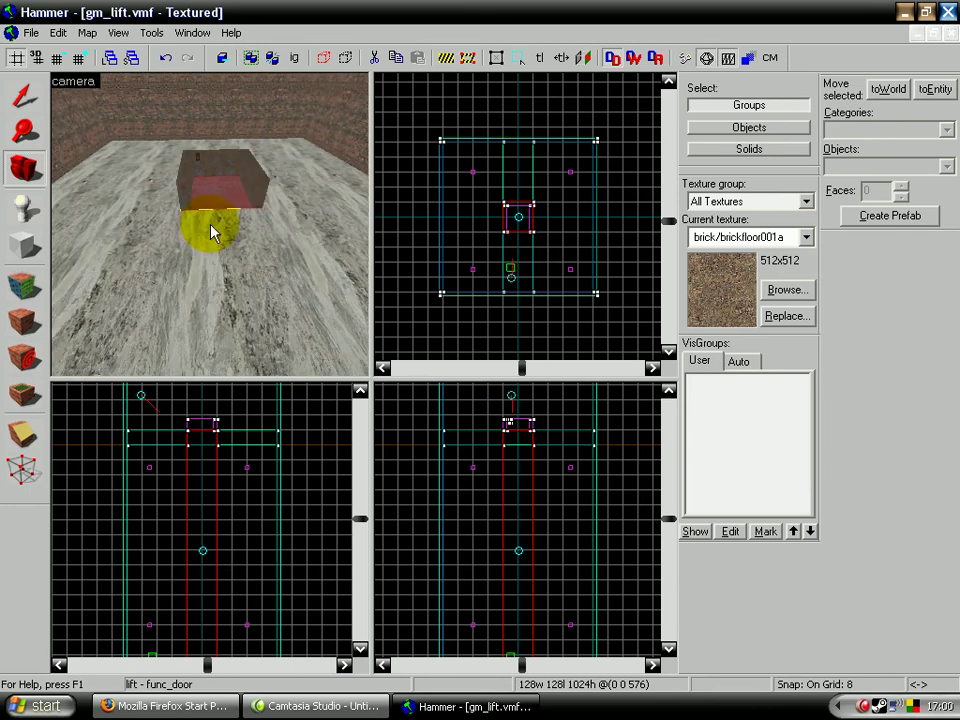
left_click(25, 95)
left_click(103, 173)
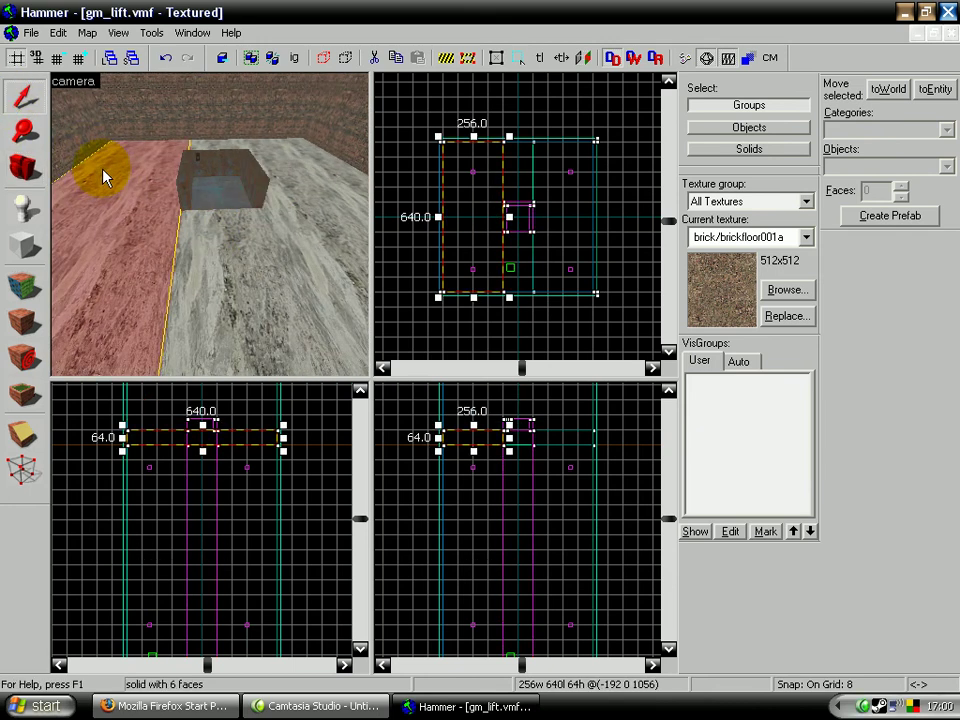
left_click(225, 270)
left_click(208, 143)
left_click(300, 210)
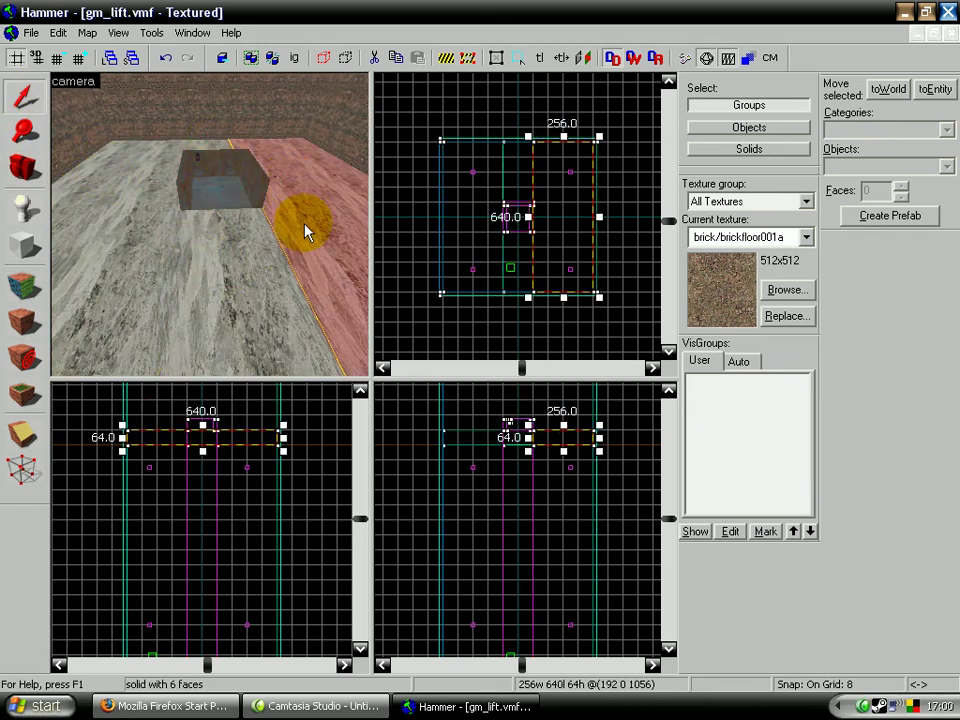
left_click(186, 296)
left_click(124, 272)
left_click(261, 164)
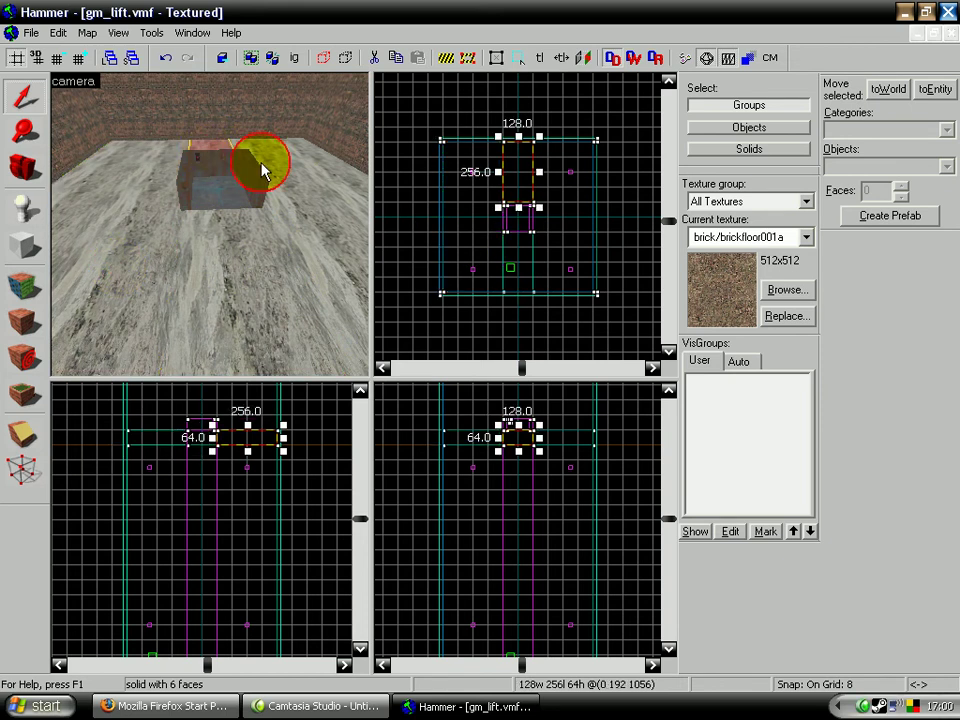
left_click(272, 180)
left_click(222, 277)
Step: Inspect the inside of the lift cage, view the properties of its func_brush walls, and close them
left_click(18, 174)
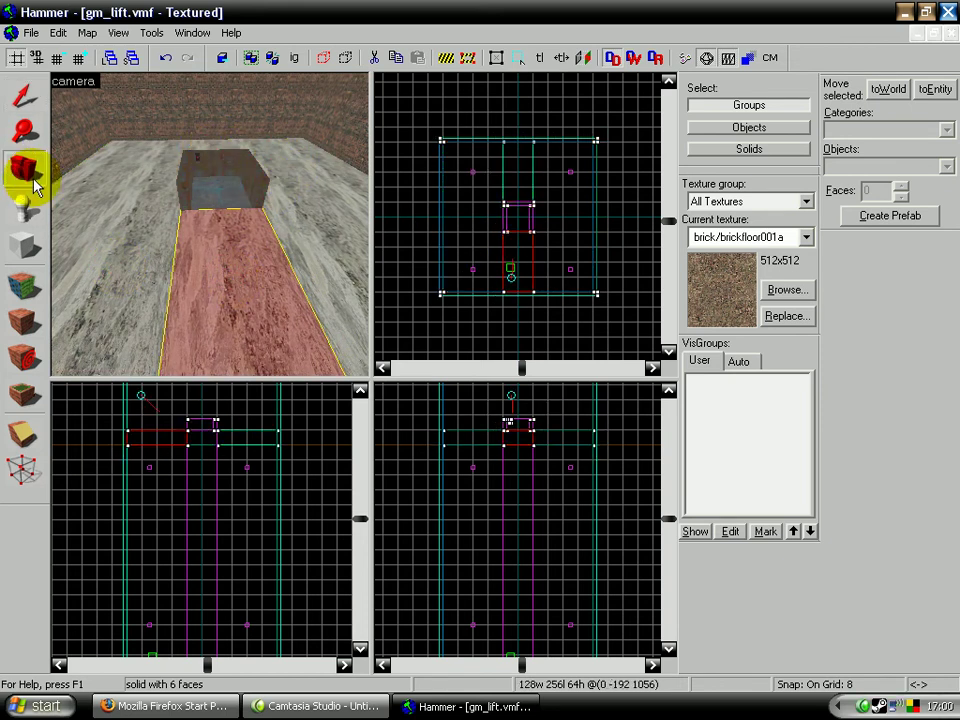
scroll(208, 221, "up", 4)
key("w")
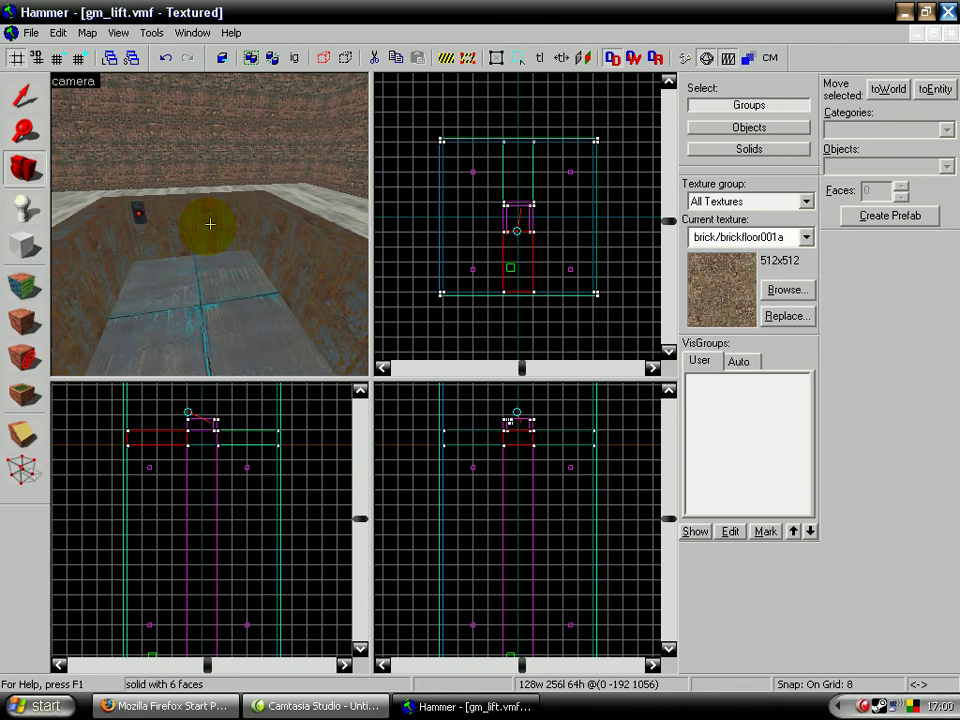
key("s")
key("d")
key("w")
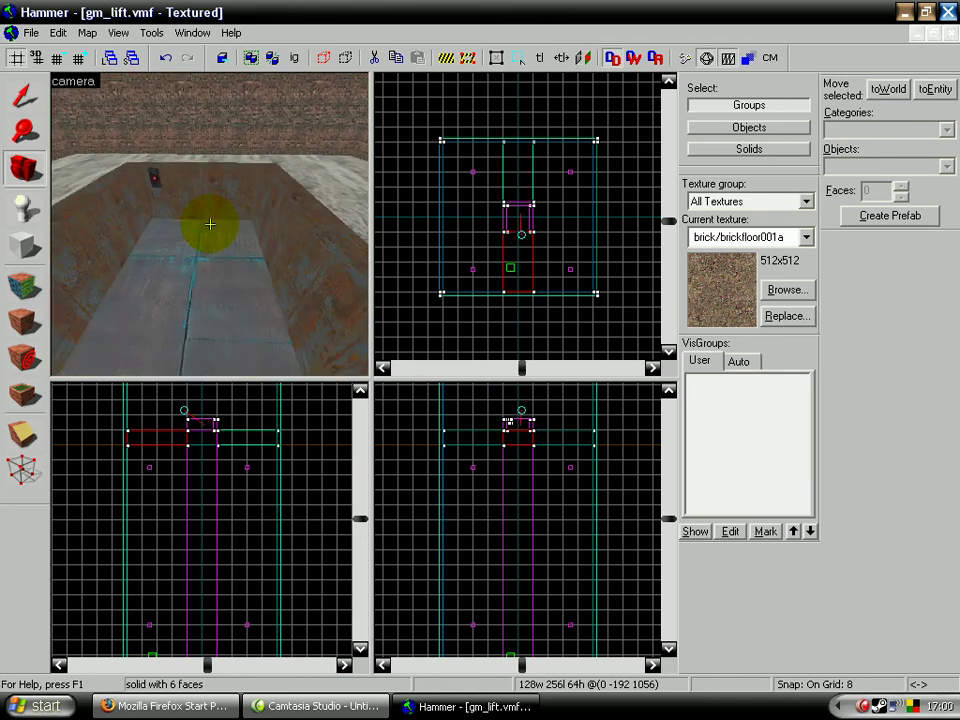
key("s")
left_click(24, 94)
left_click(25, 96)
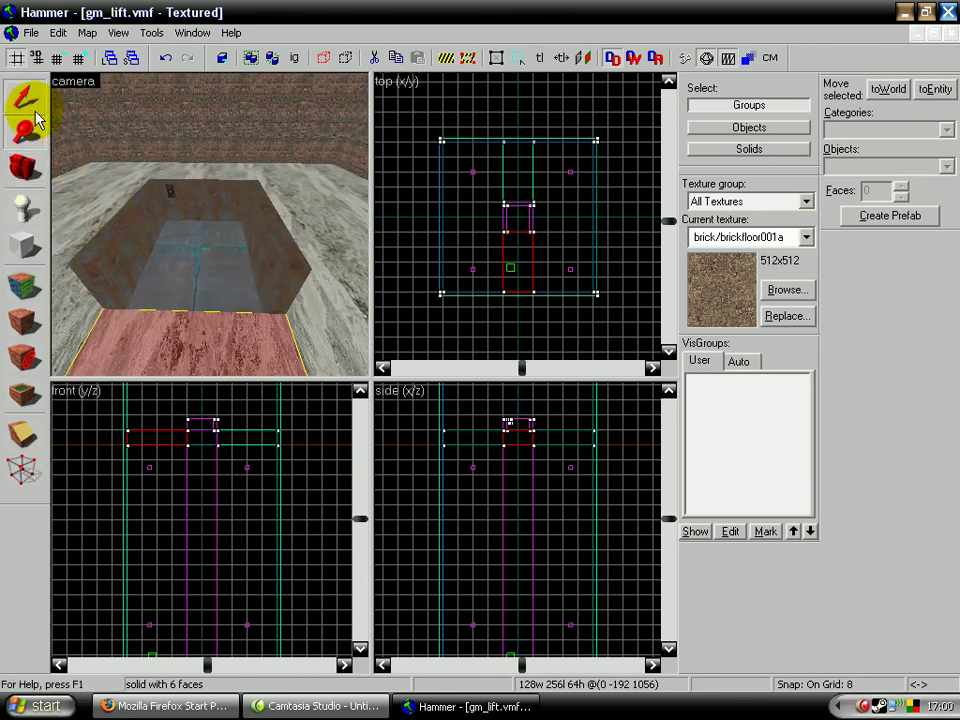
left_click(104, 232)
key("alt+Return")
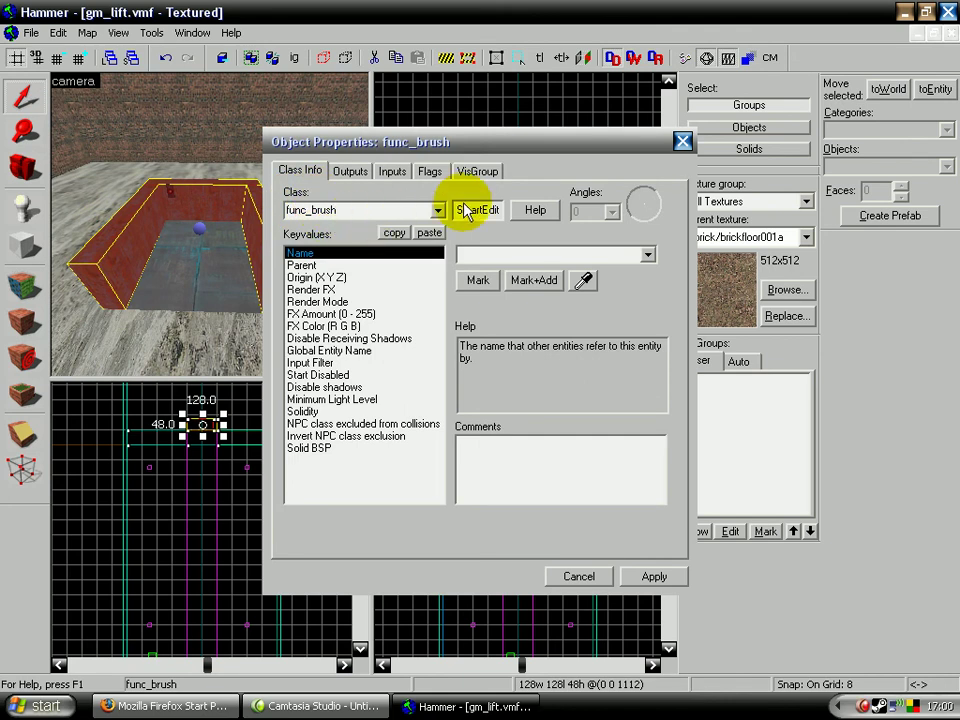
left_click(686, 140)
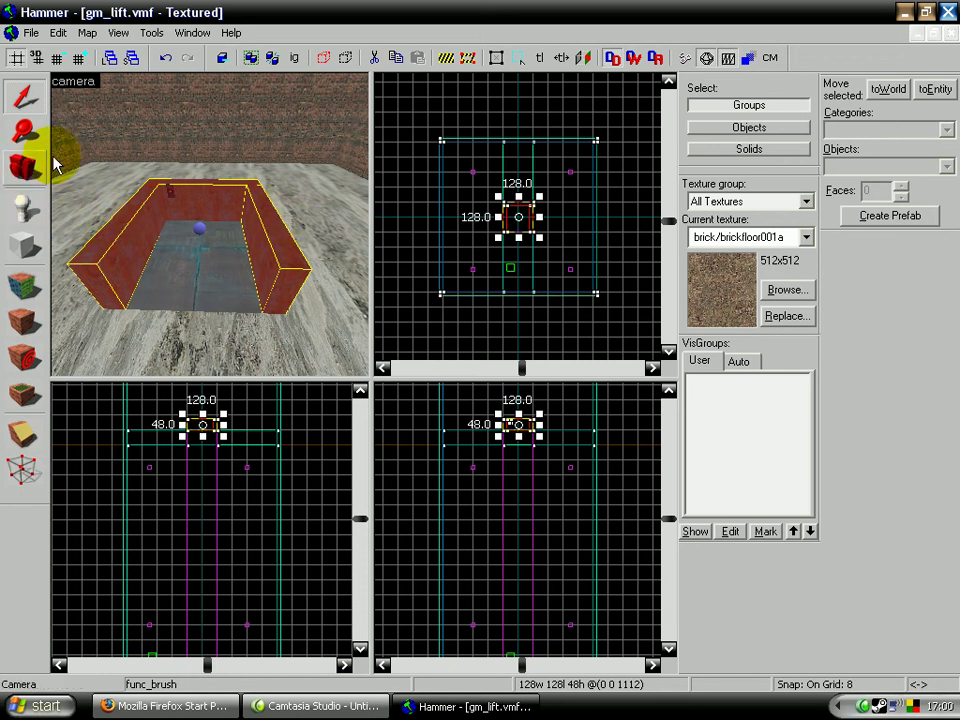
Step: Reopen the cage walls' func_brush properties, check the Parent entry, and apply and close them
double_click(109, 238)
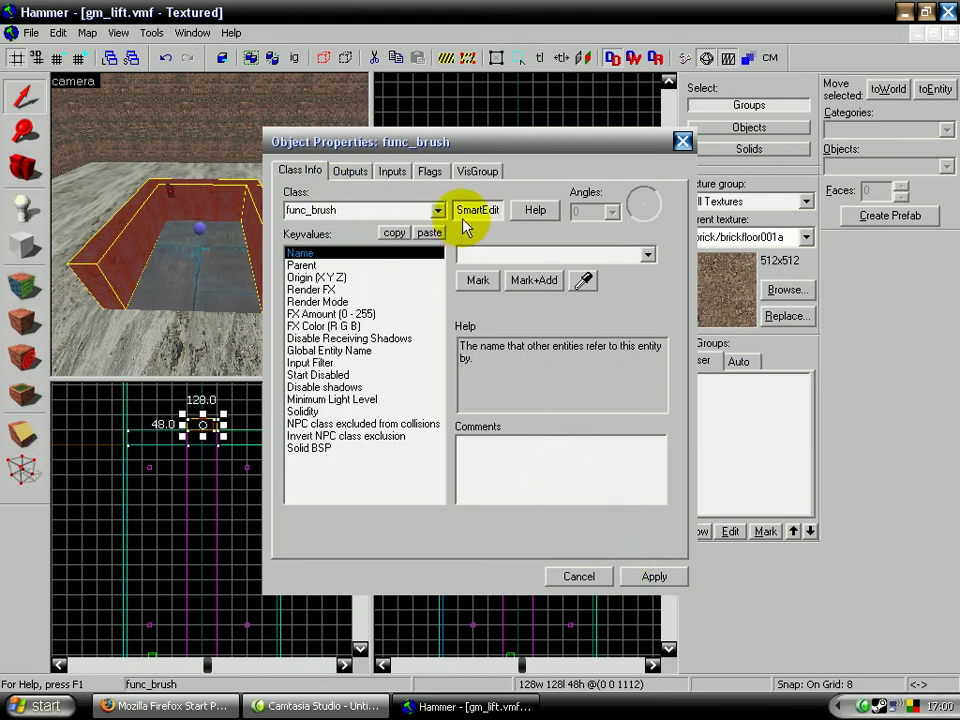
left_click(296, 266)
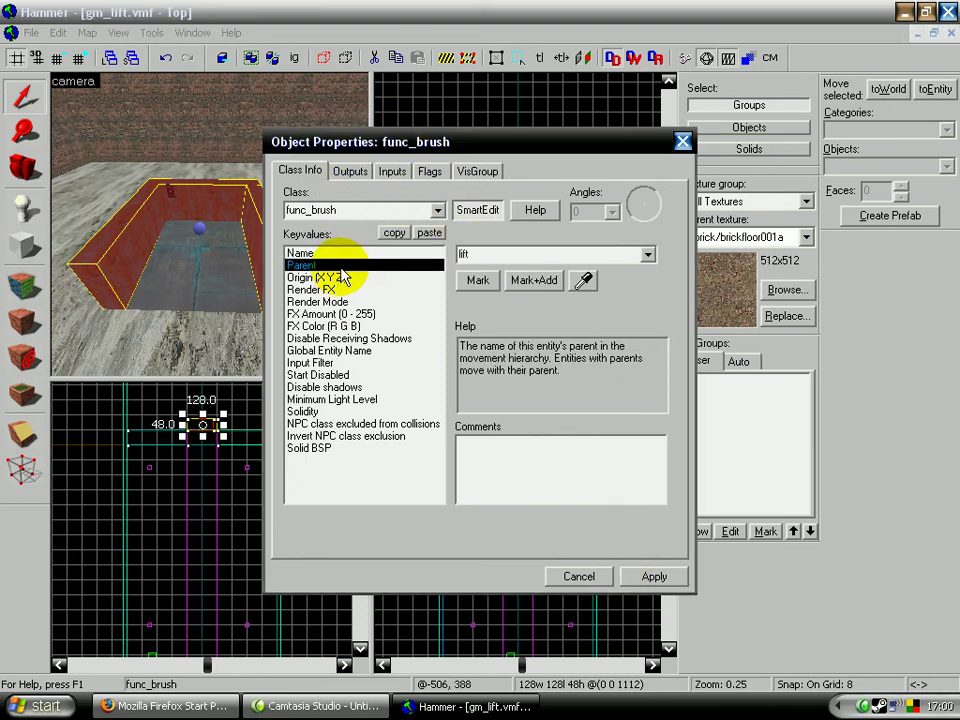
left_click(650, 578)
left_click(683, 141)
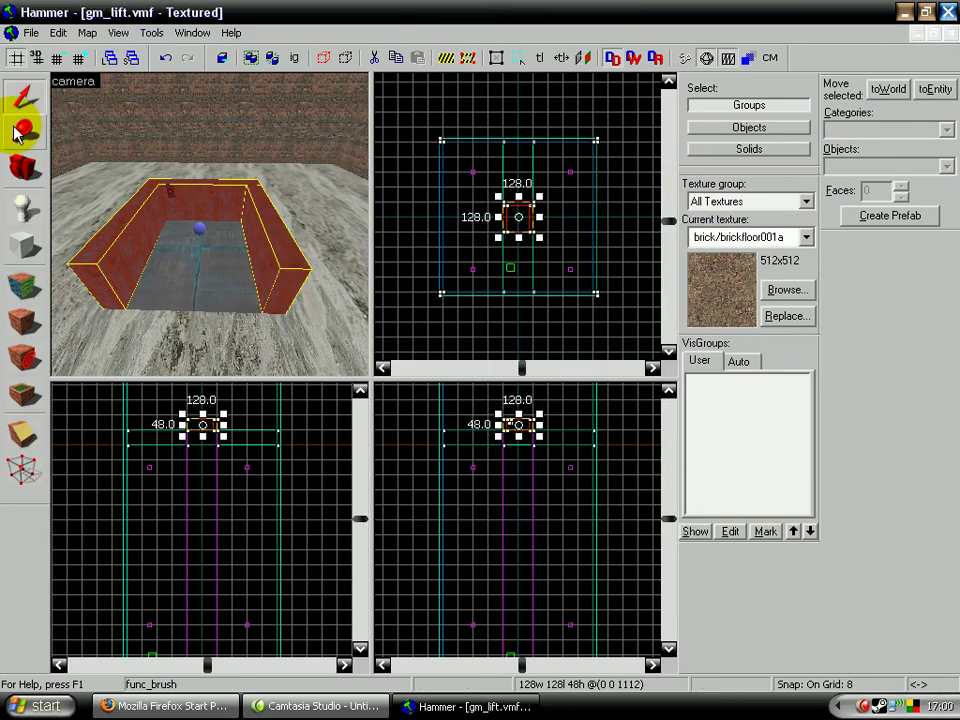
Step: Open the properties of the func_button in the cage, review its OnPressed output, and apply and close them
left_click(170, 199)
key("alt+Return")
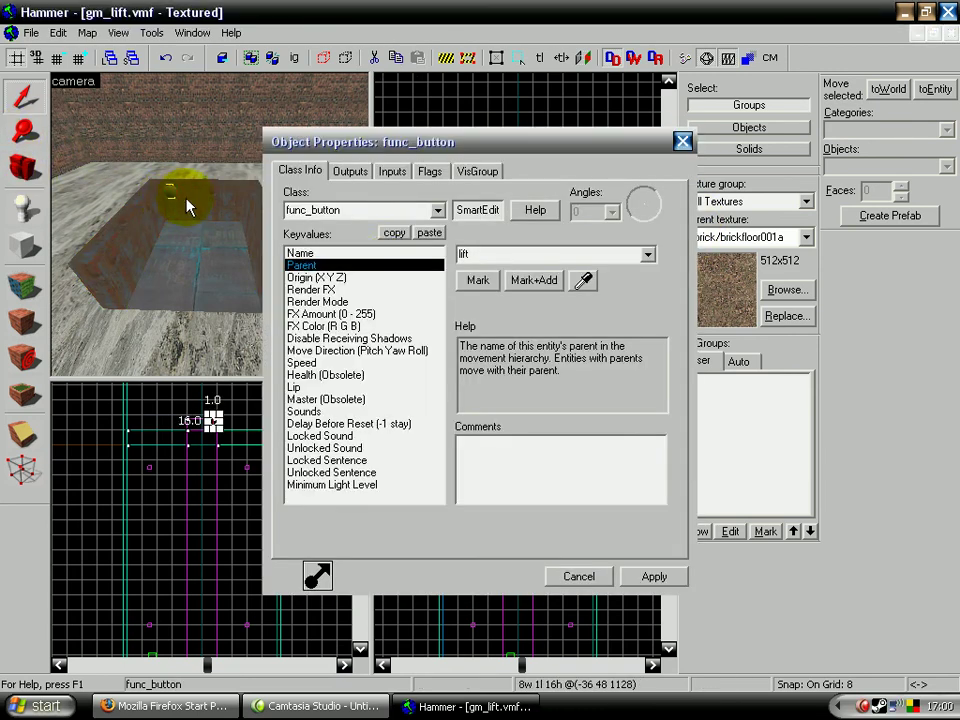
left_click(349, 171)
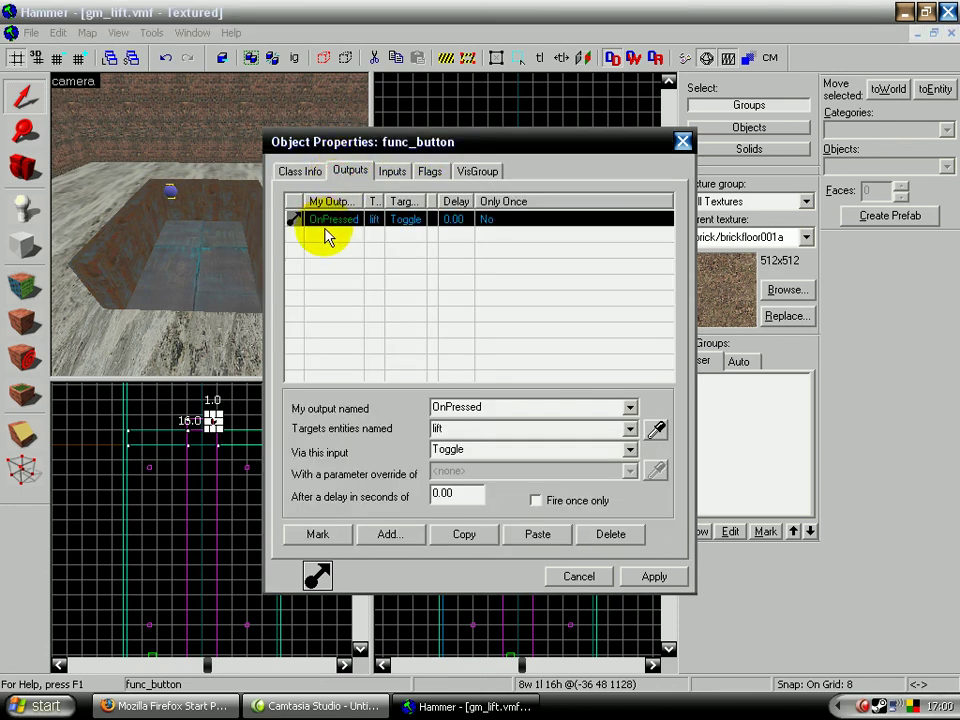
left_click(653, 576)
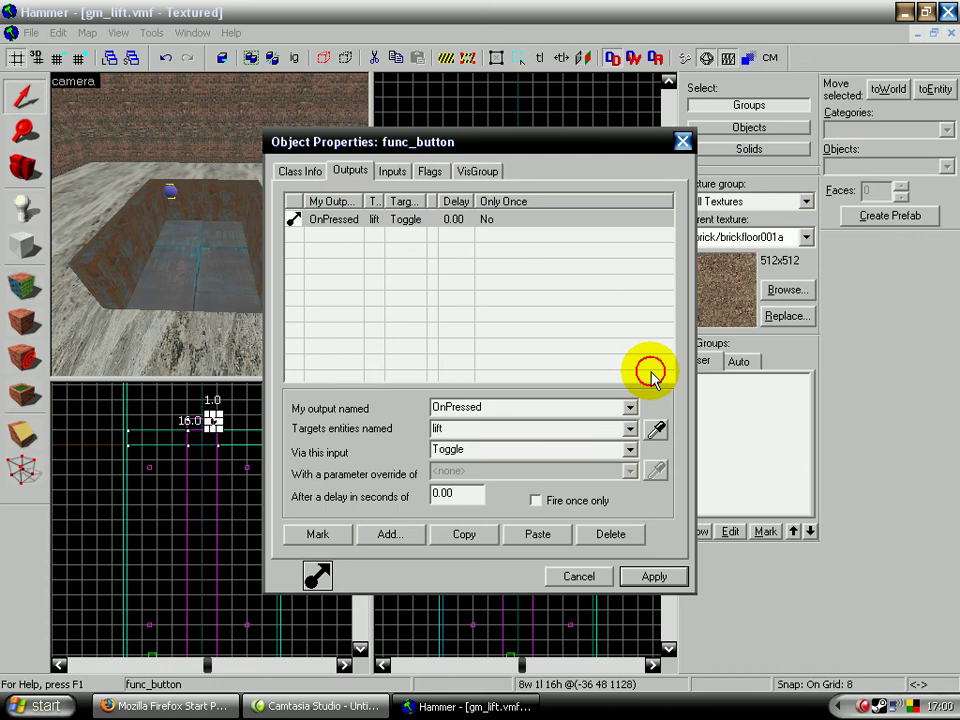
left_click(682, 141)
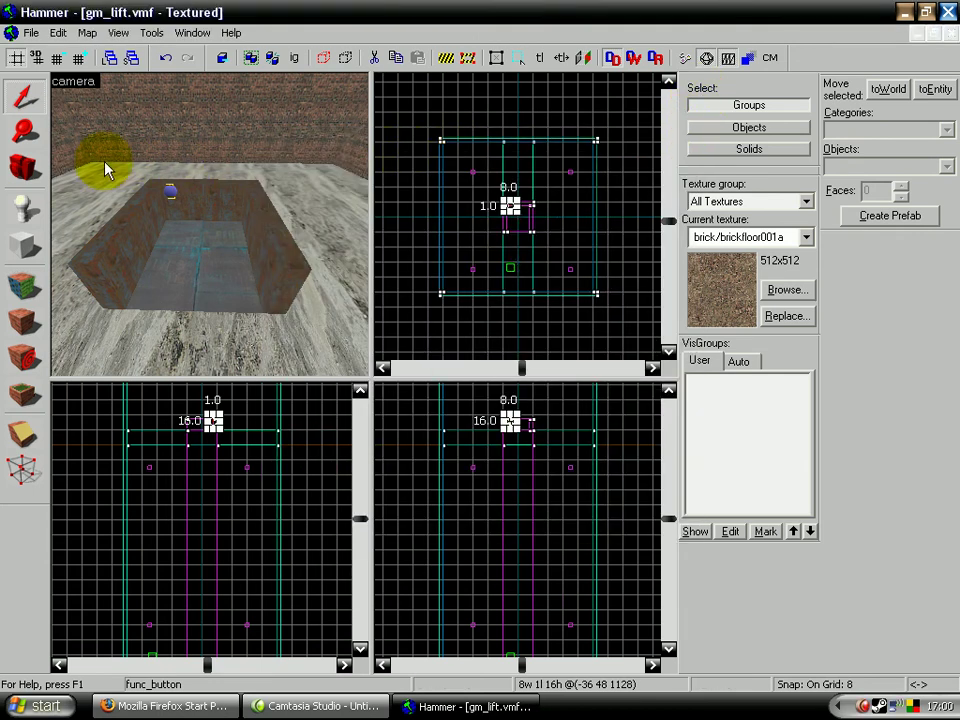